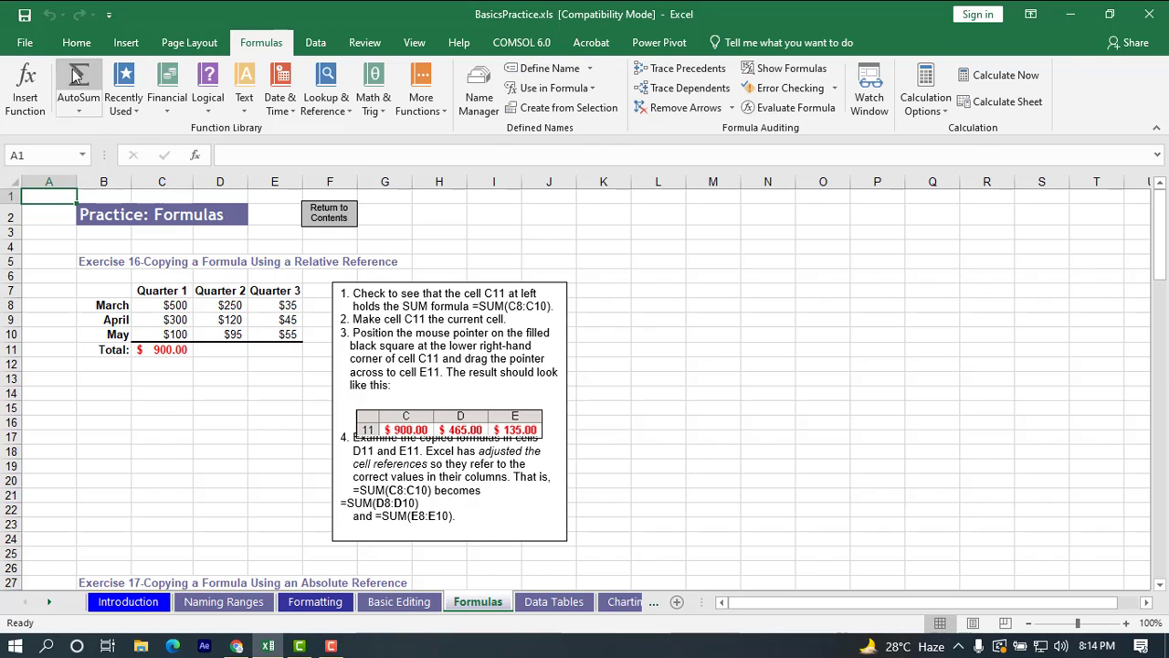
# Open the Insert Function dialog and browse the list of most recently used functions.
pyautogui.click(27, 91)
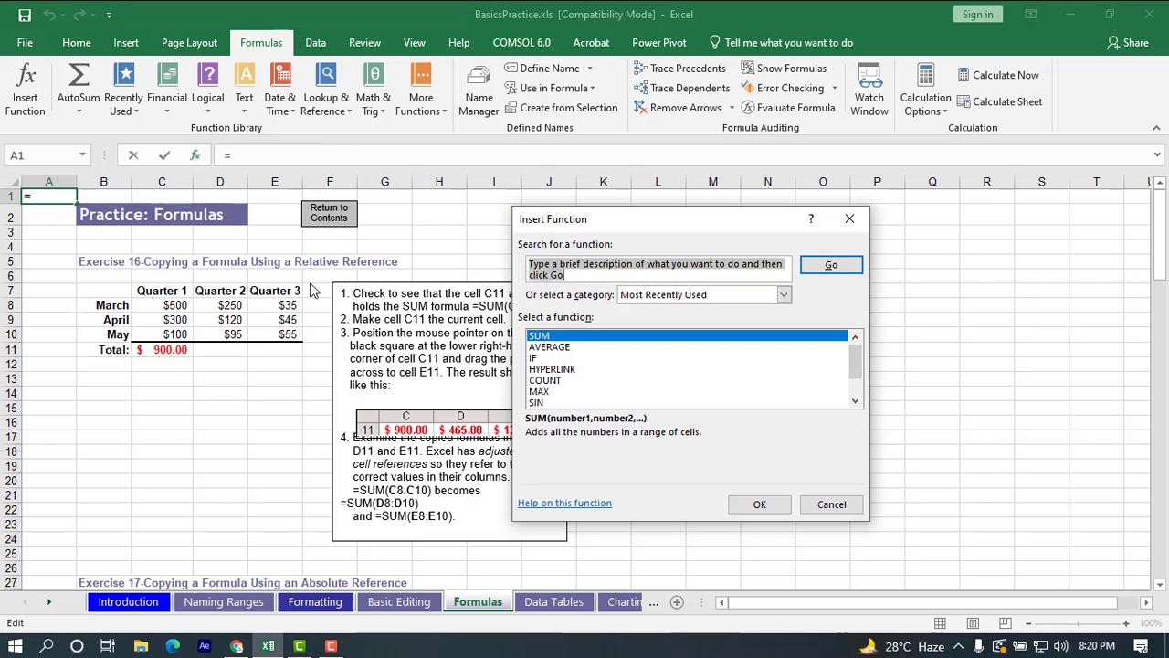
pyautogui.moveTo(709, 218); pyautogui.dragTo(571, 240)
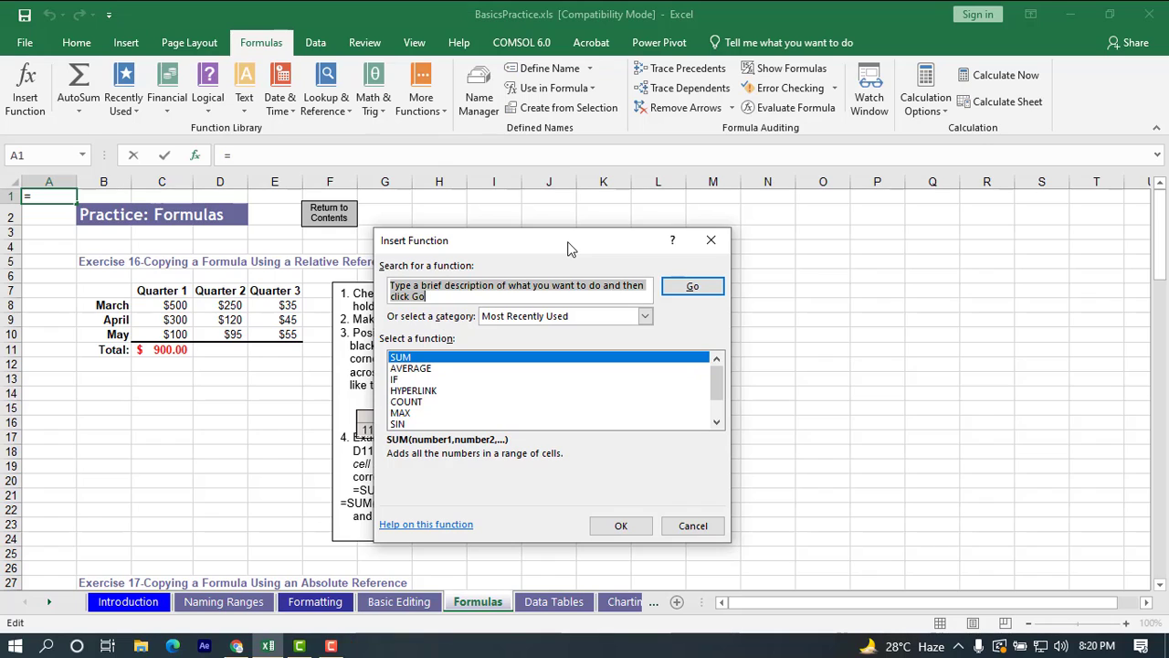
pyautogui.moveTo(567, 243); pyautogui.dragTo(564, 228)
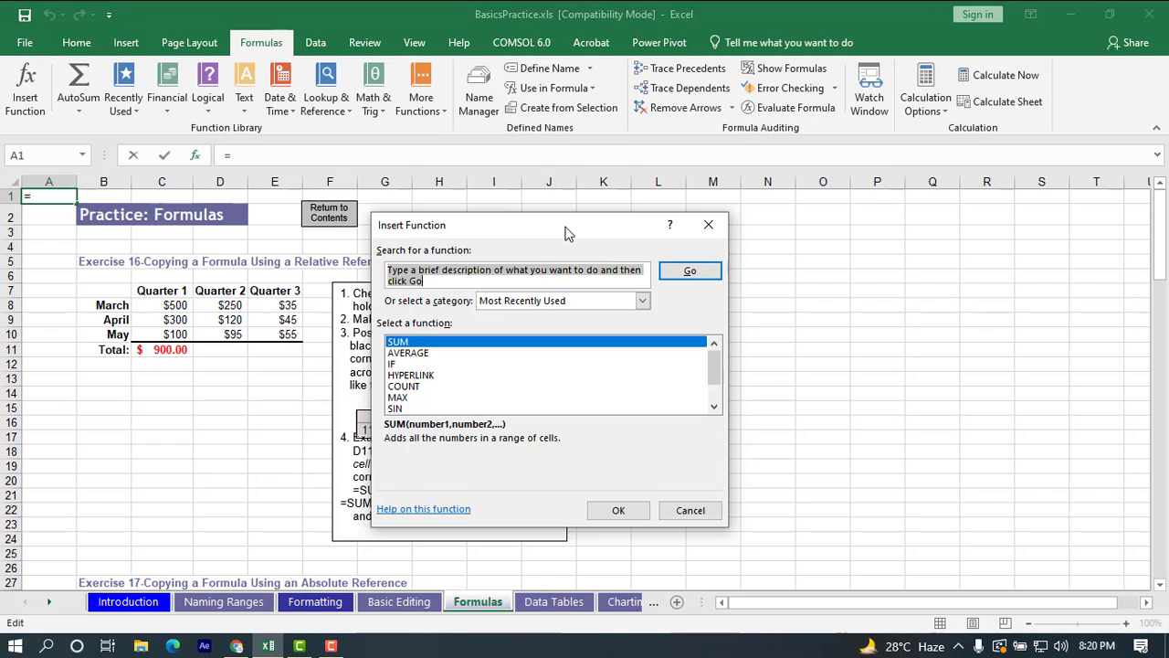
pyautogui.scroll(-1, 488, 386)
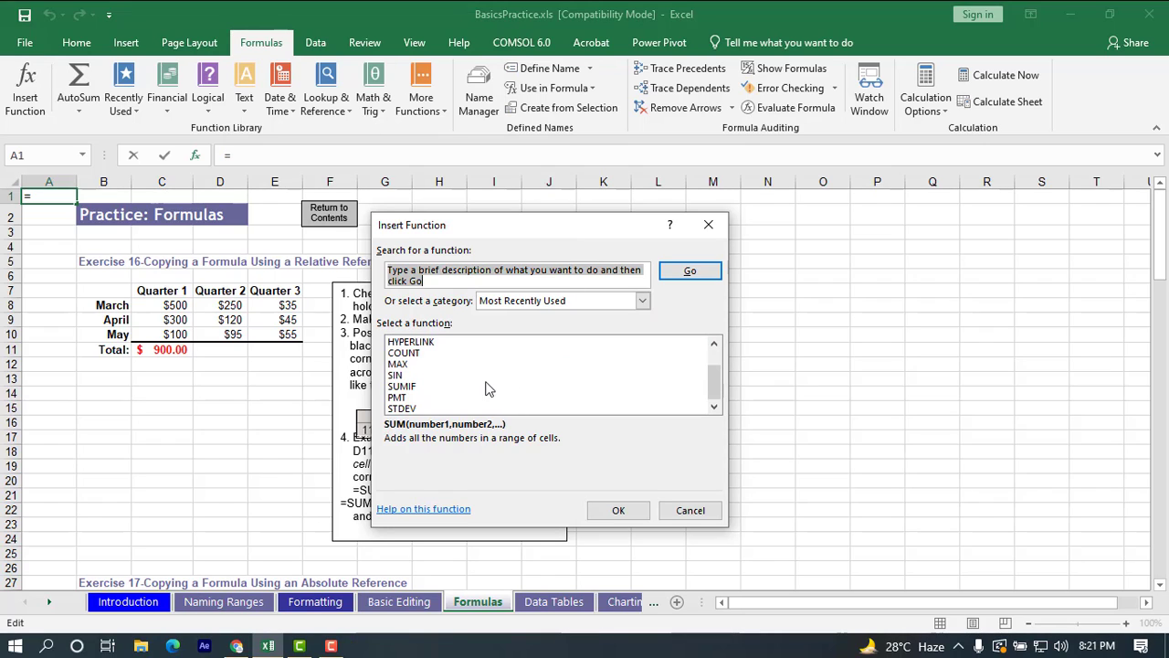
pyautogui.scroll(1, 489, 388)
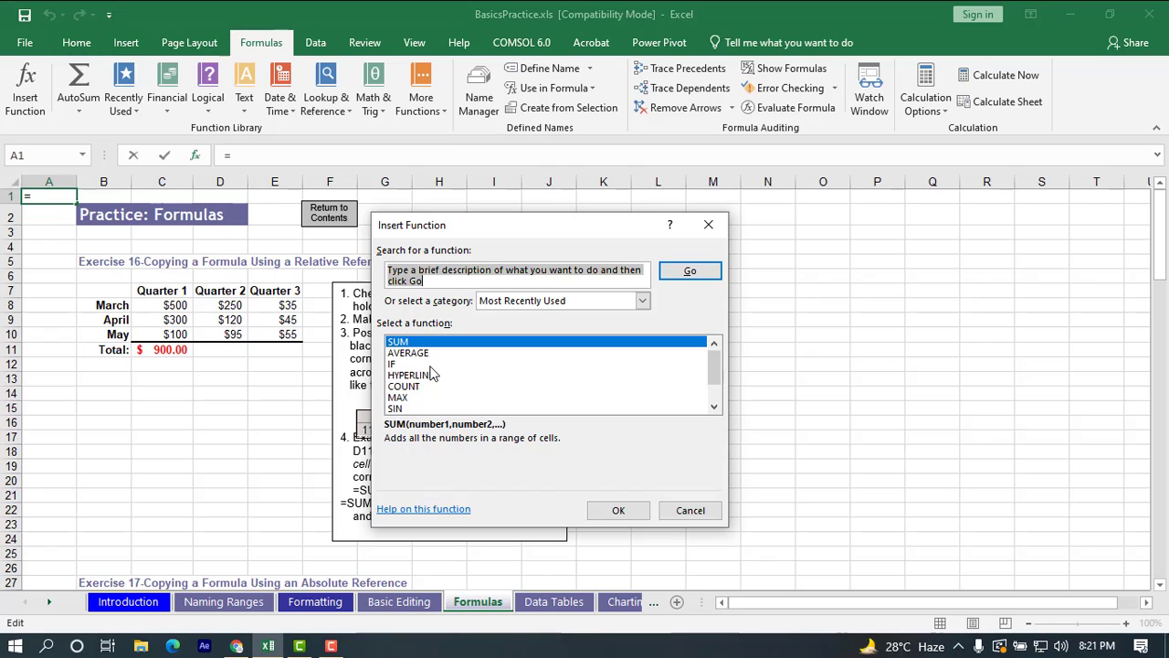
pyautogui.scroll(-1, 434, 375)
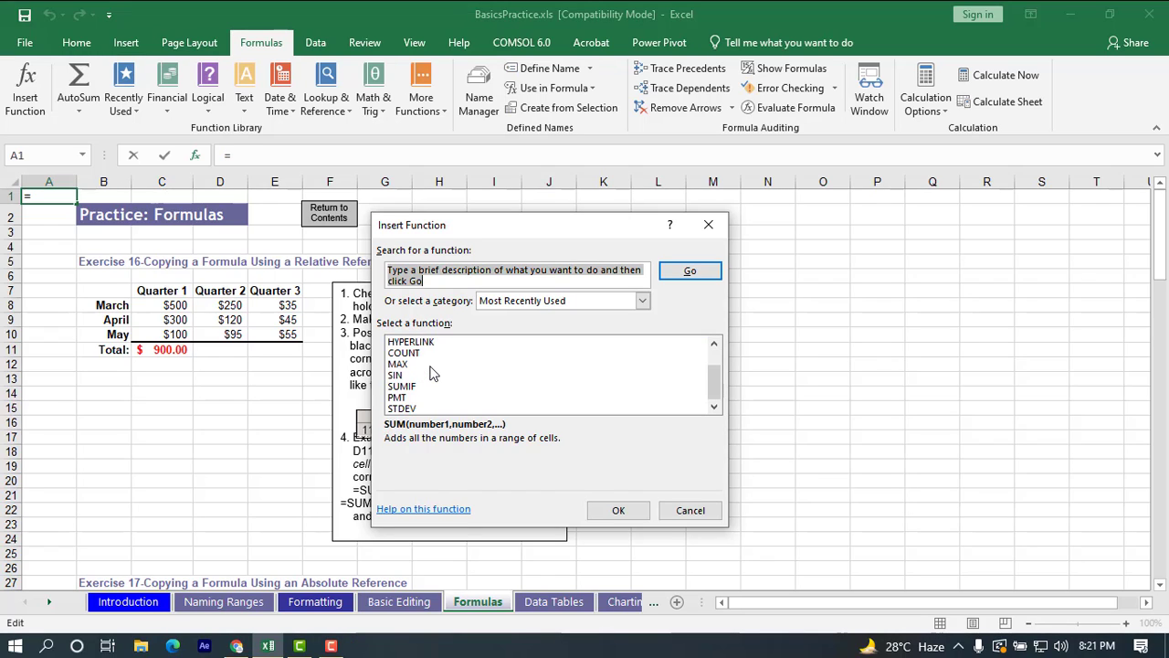
pyautogui.scroll(1, 434, 375)
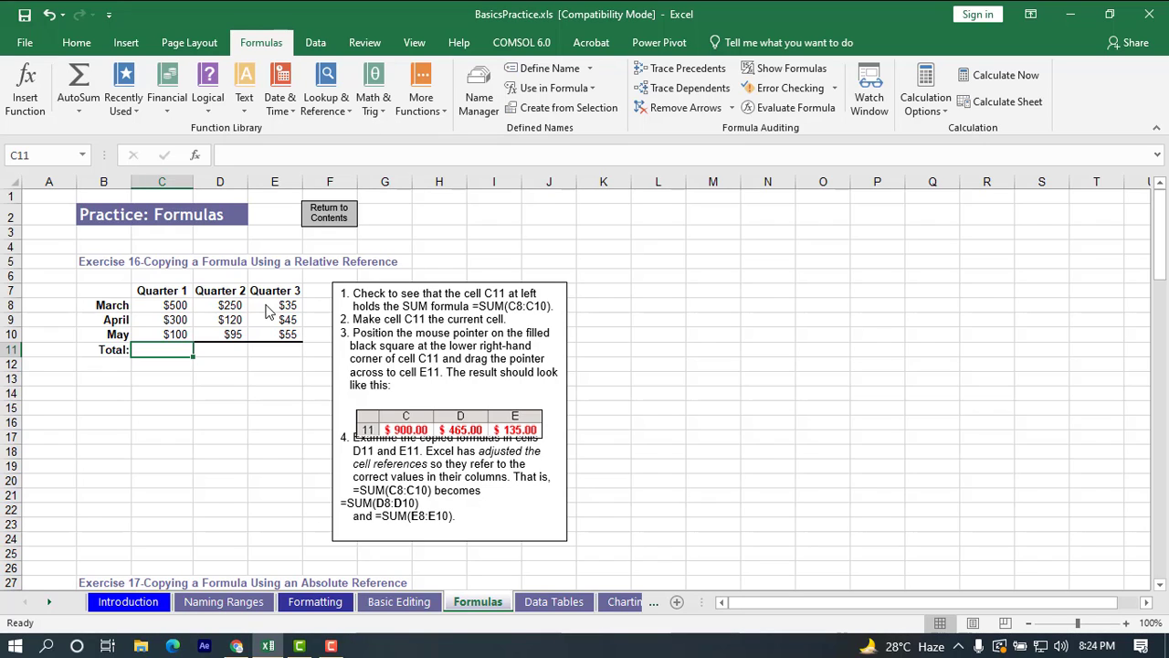
# Insert the SUM function into the Quarter 1 total cell C11 through Insert Function, using C8:C10 as its argument.
pyautogui.click(162, 379)
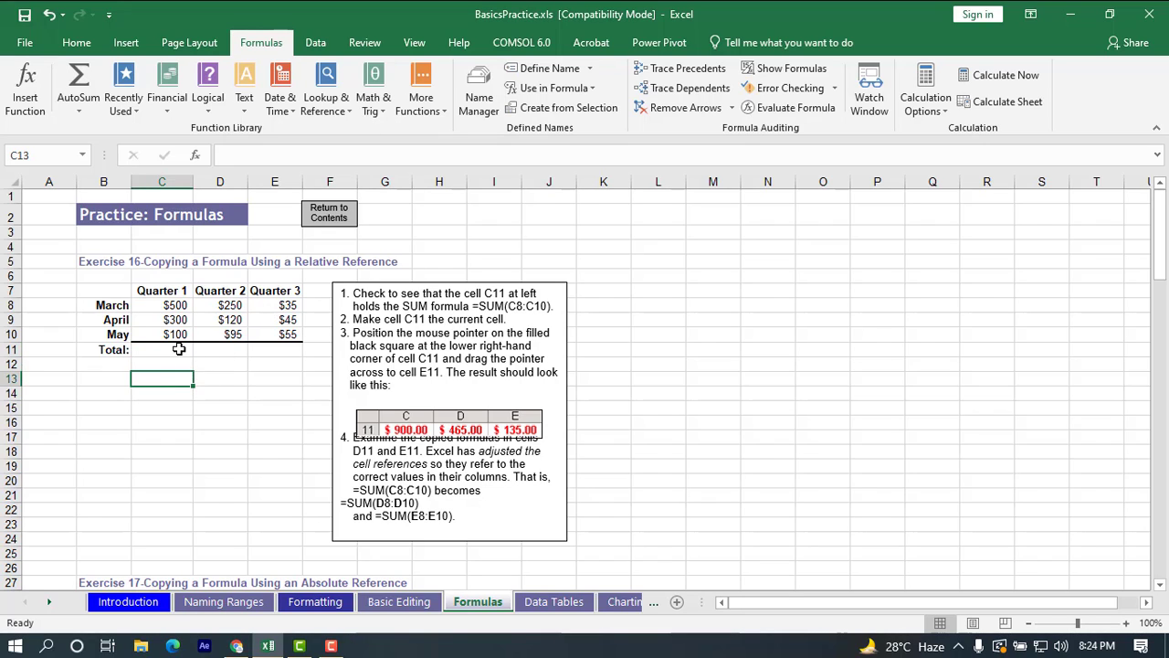
pyautogui.click(179, 349)
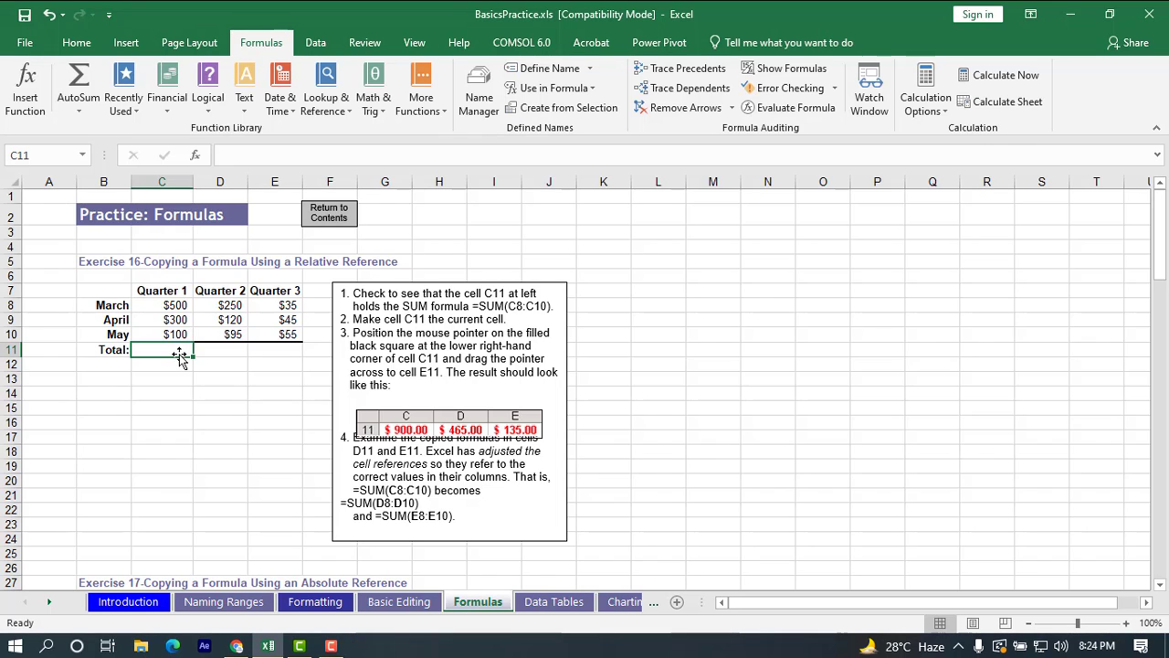
pyautogui.click(27, 101)
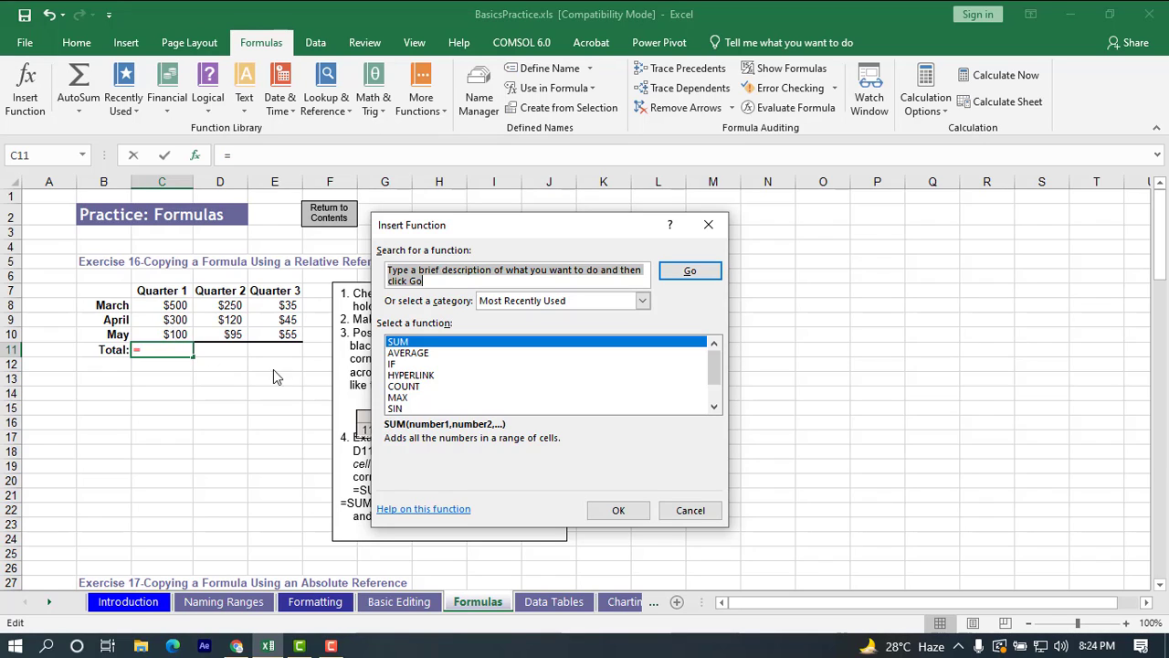
pyautogui.click(435, 345)
pyautogui.doubleClick(434, 345)
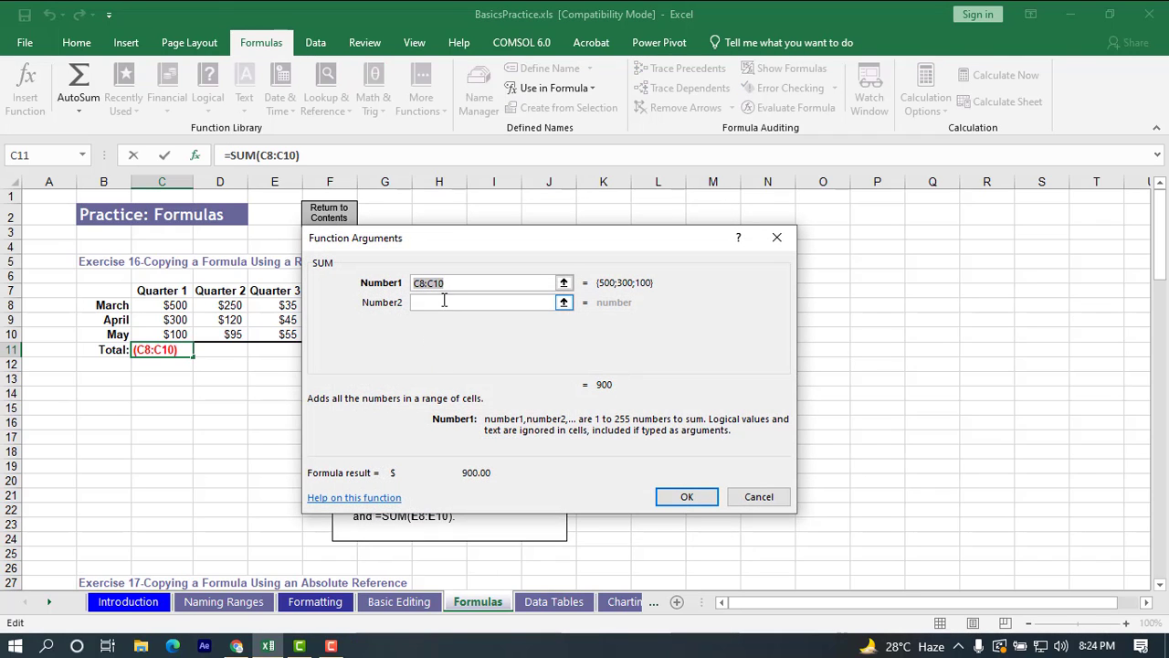
pyautogui.click(462, 284)
pyautogui.moveTo(463, 284)
pyautogui.mouseDown()
pyautogui.moveTo(391, 276)
pyautogui.moveTo(451, 284)
pyautogui.mouseUp()
pyautogui.click(676, 496)
pyautogui.click(168, 393)
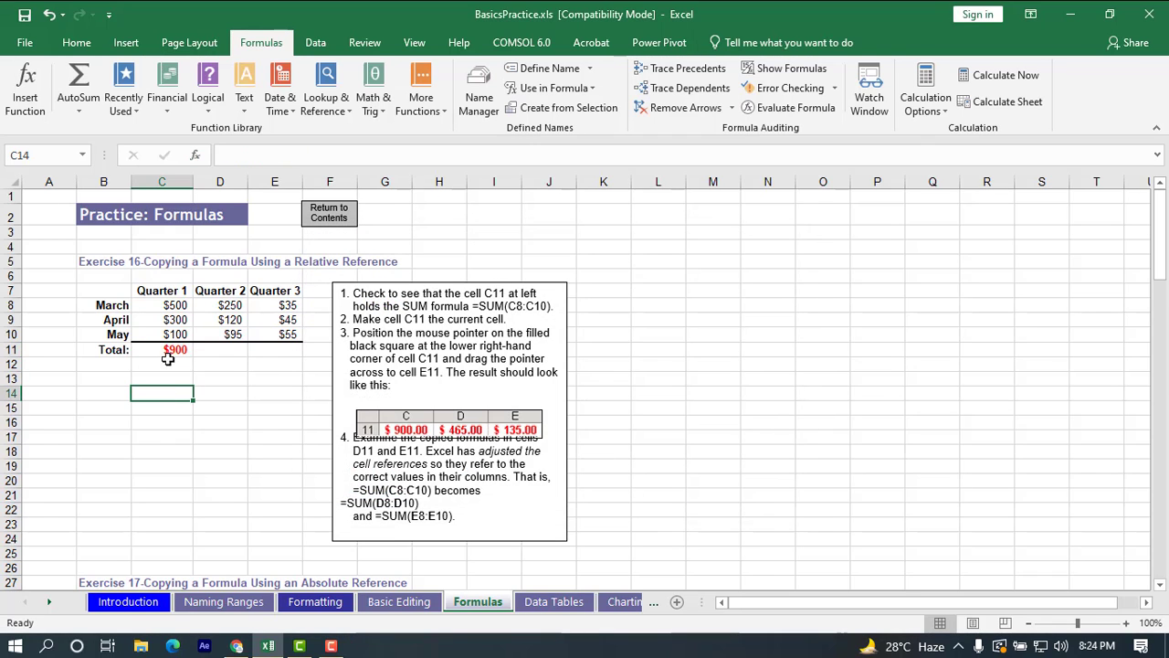
# Enter =SUM(D8:D10) directly in cell D11 to total the Quarter 2 amounts.
pyautogui.click(168, 352)
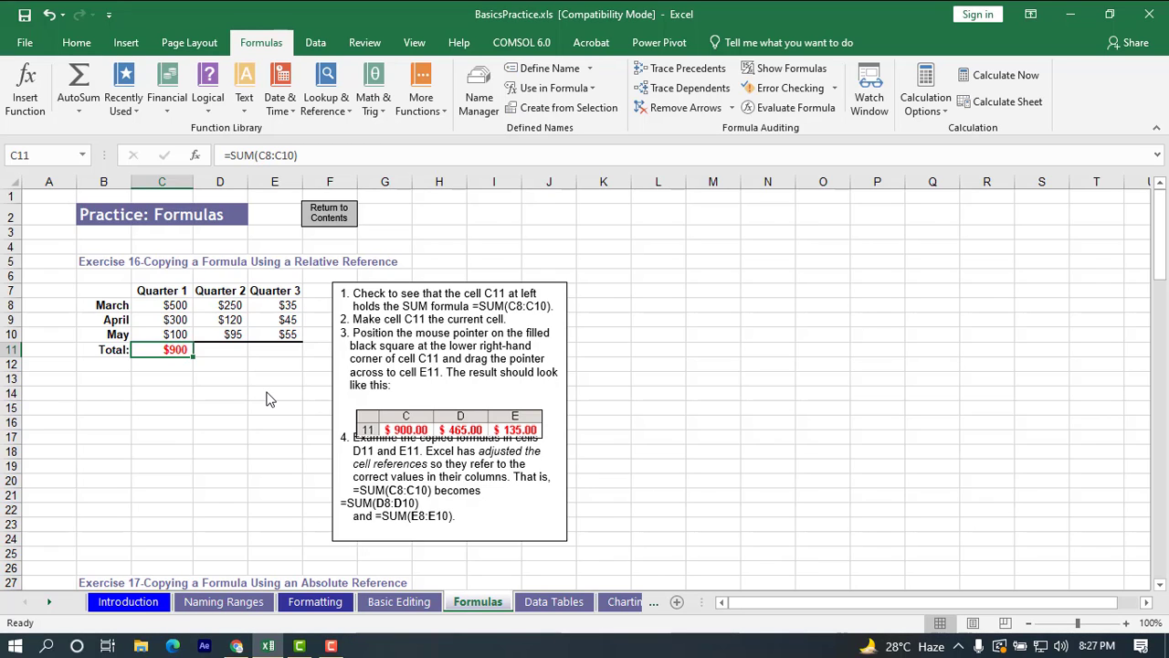
pyautogui.press('Right')
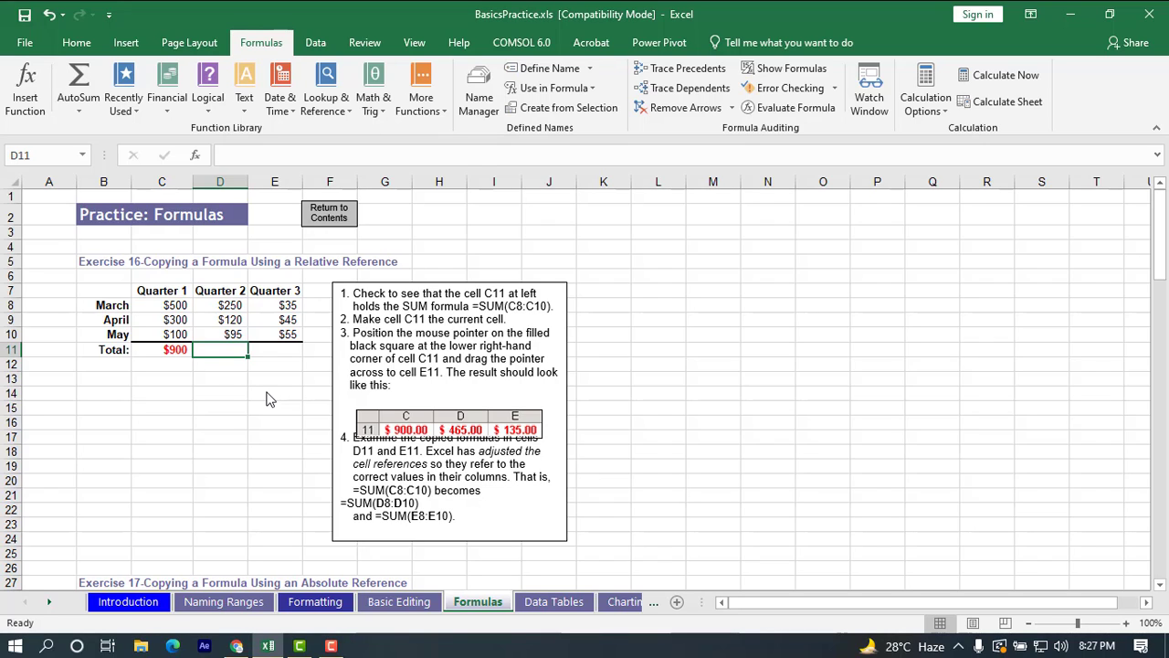
pyautogui.write('=')
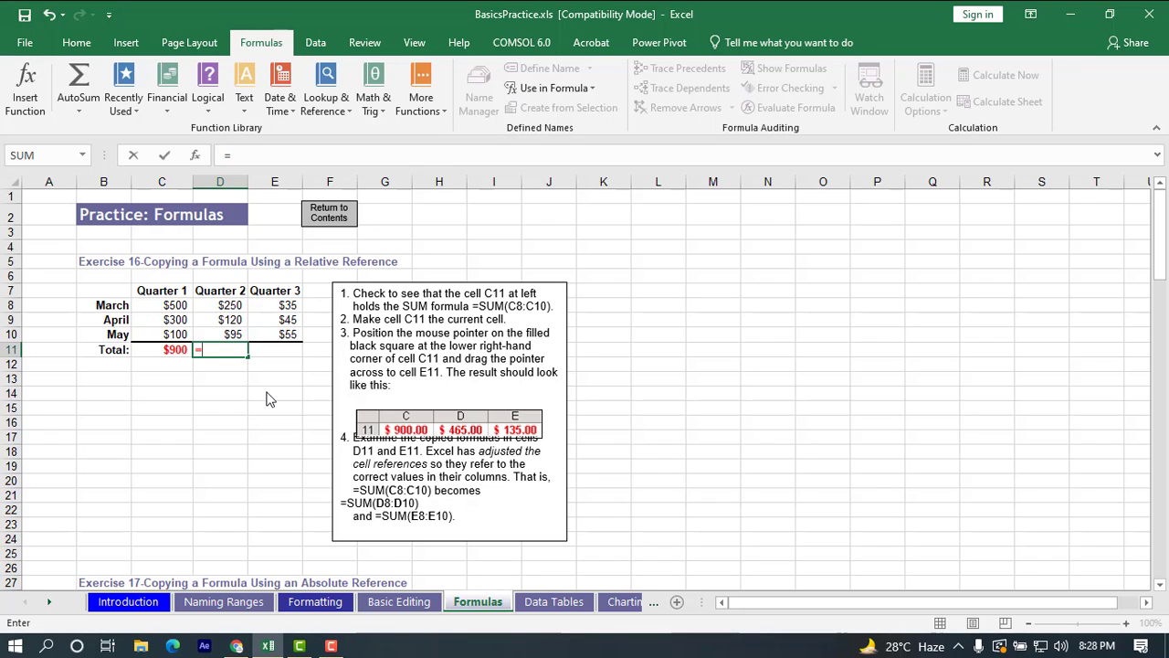
pyautogui.write('s')
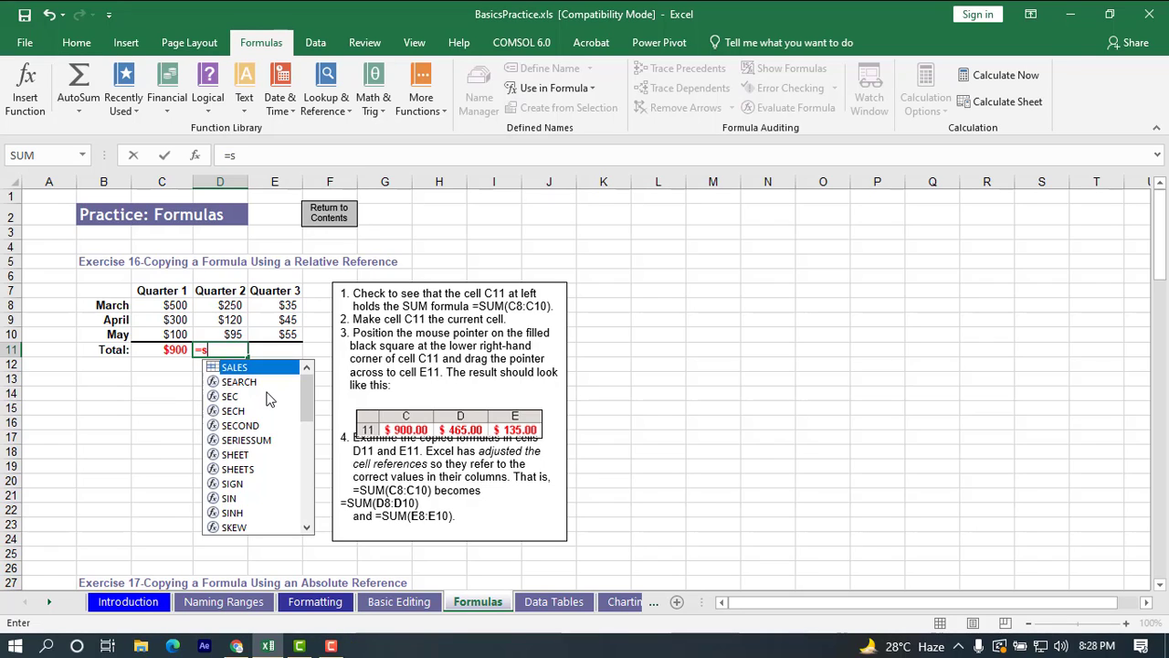
pyautogui.write('um')
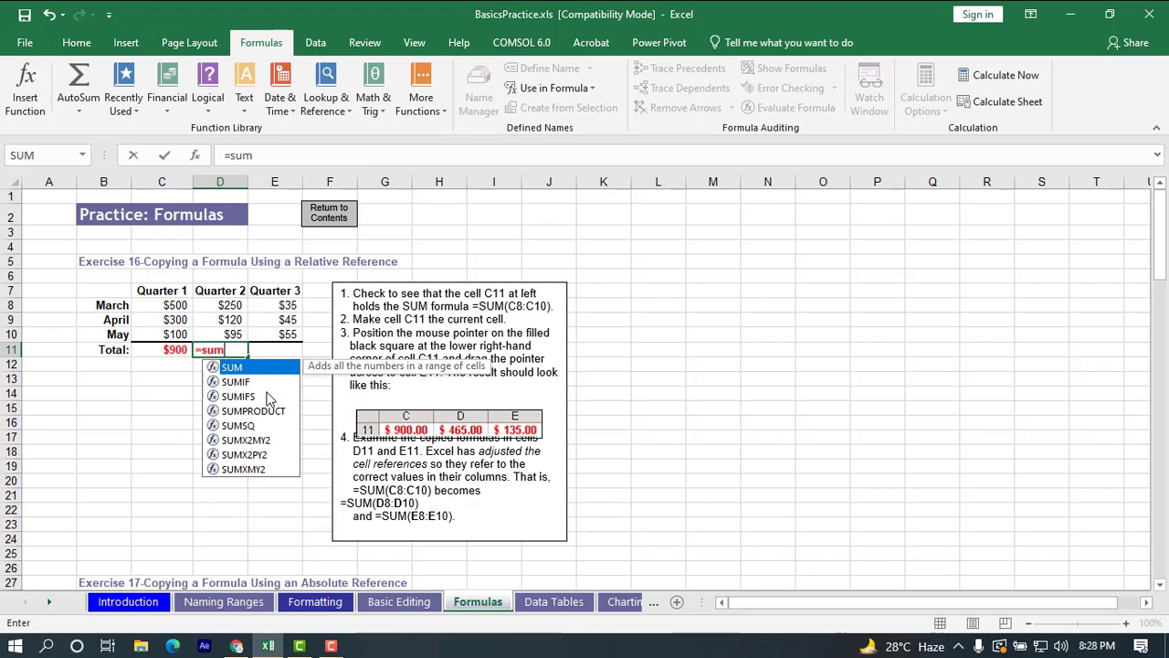
pyautogui.doubleClick(245, 370)
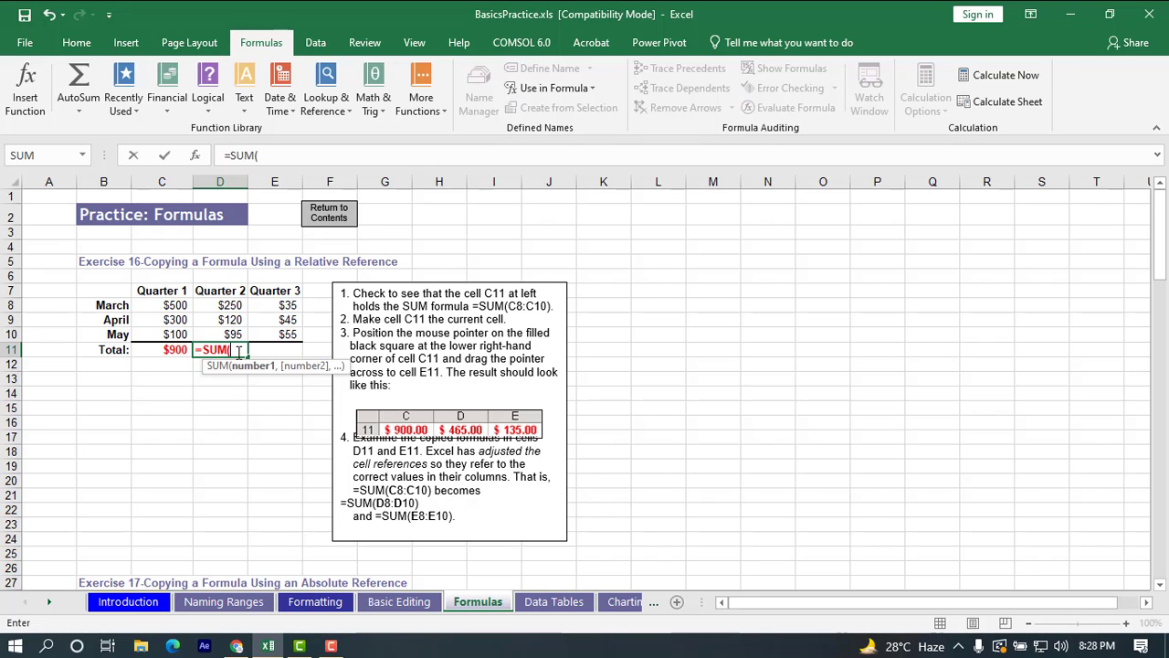
pyautogui.click(232, 308)
pyautogui.moveTo(232, 308); pyautogui.dragTo(232, 334)
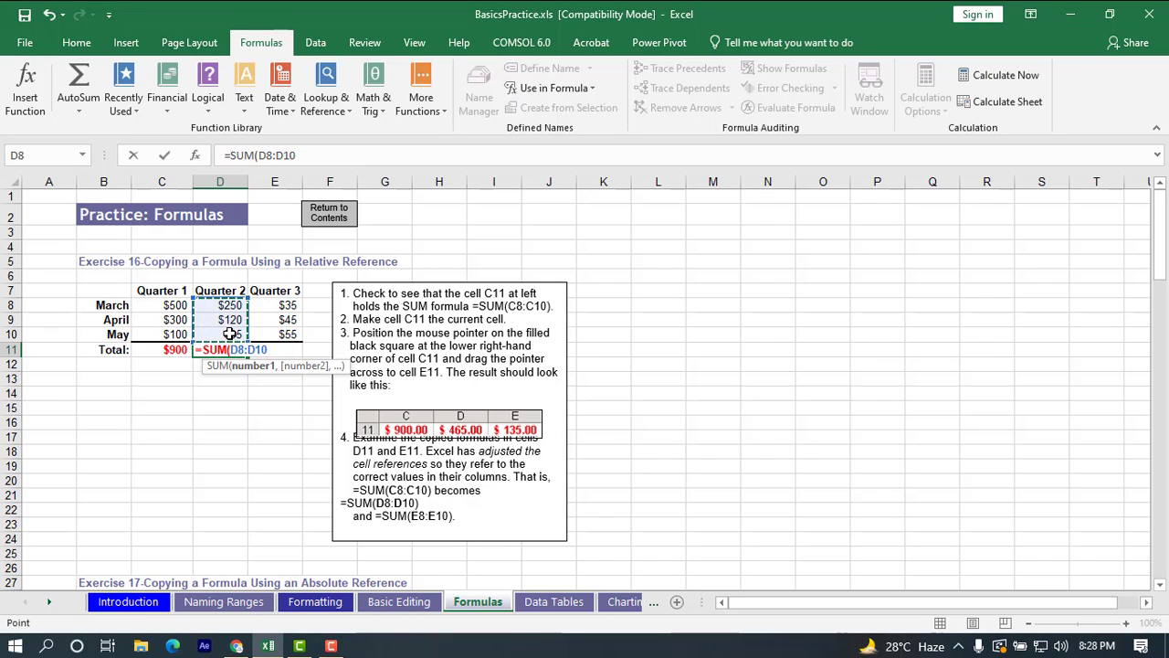
pyautogui.press('Return')
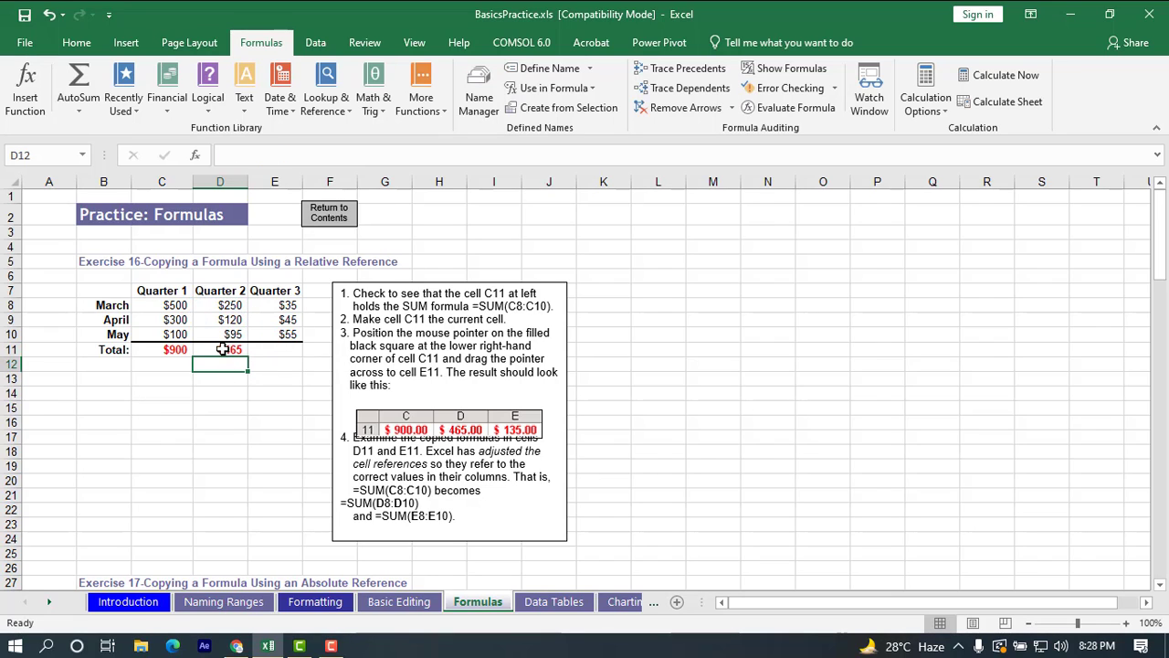
pyautogui.click(223, 349)
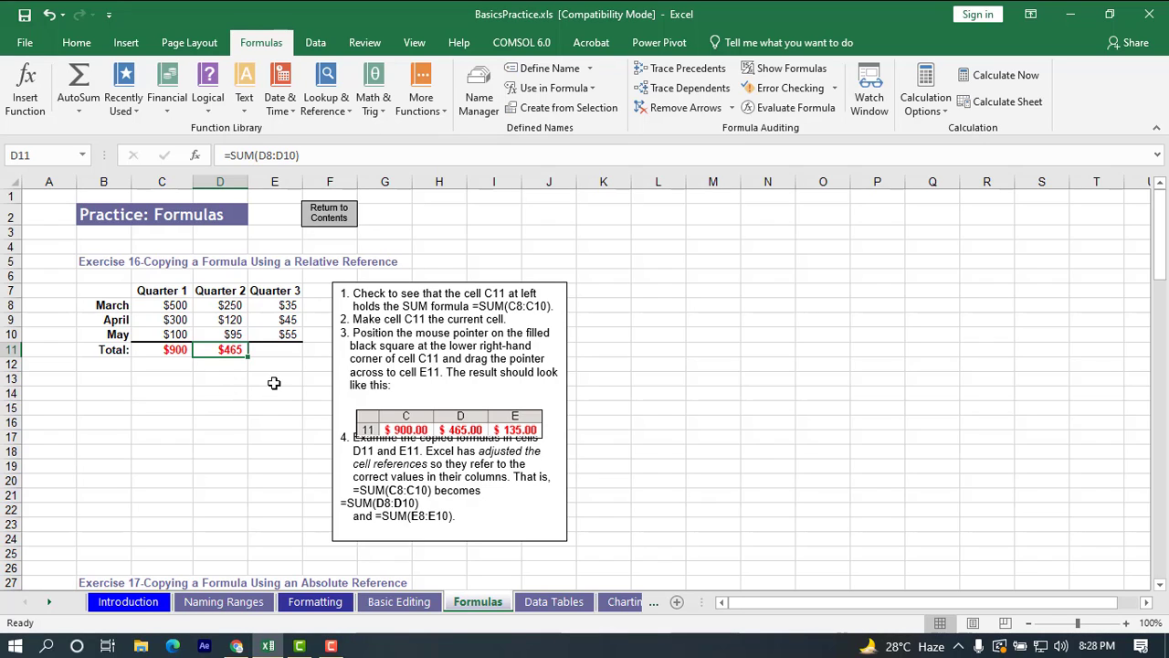
# Total the Quarter 3 amounts in cell E11 with AutoSum over E8:E10.
pyautogui.click(274, 380)
pyautogui.click(279, 350)
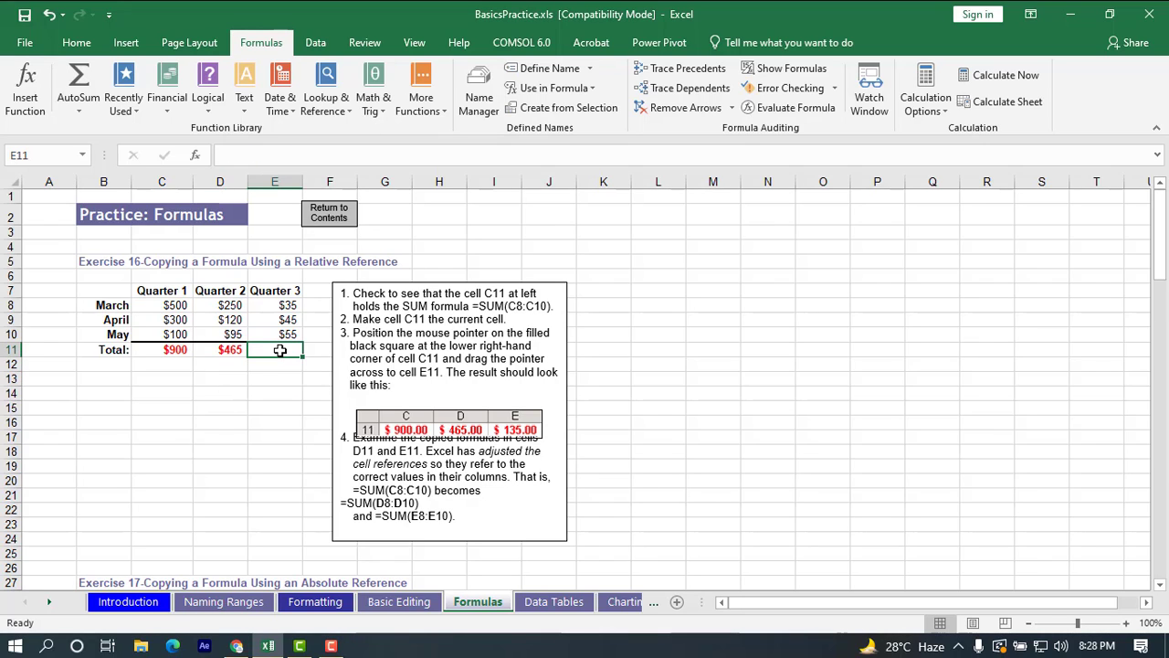
pyautogui.click(75, 108)
pyautogui.click(78, 133)
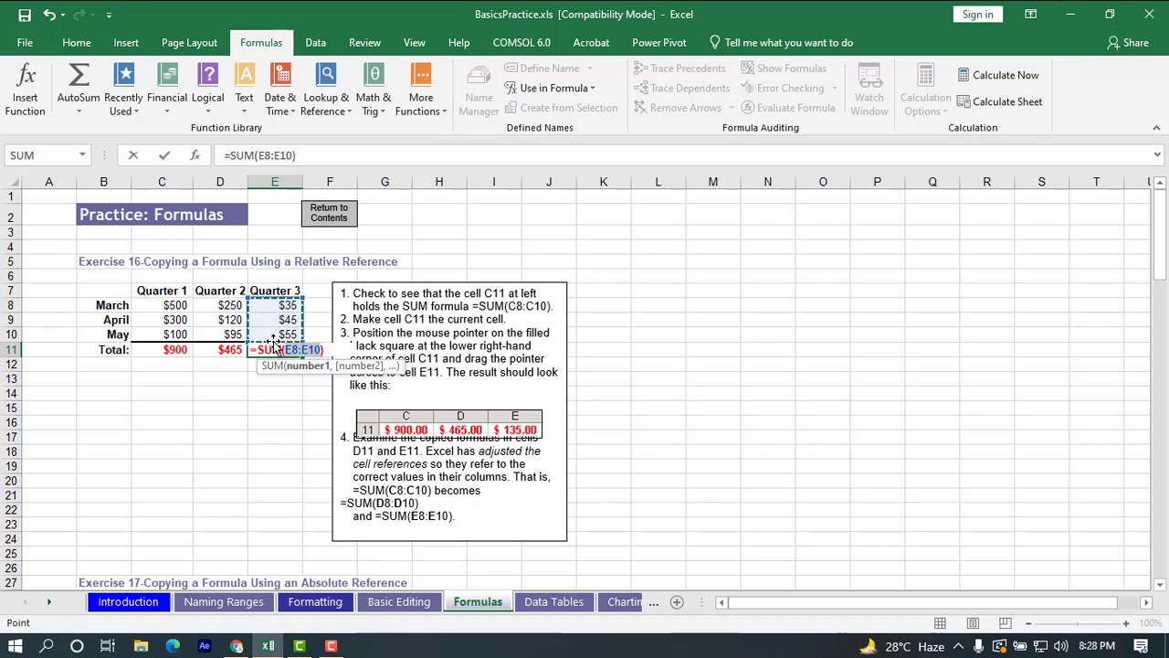
pyautogui.press('Return')
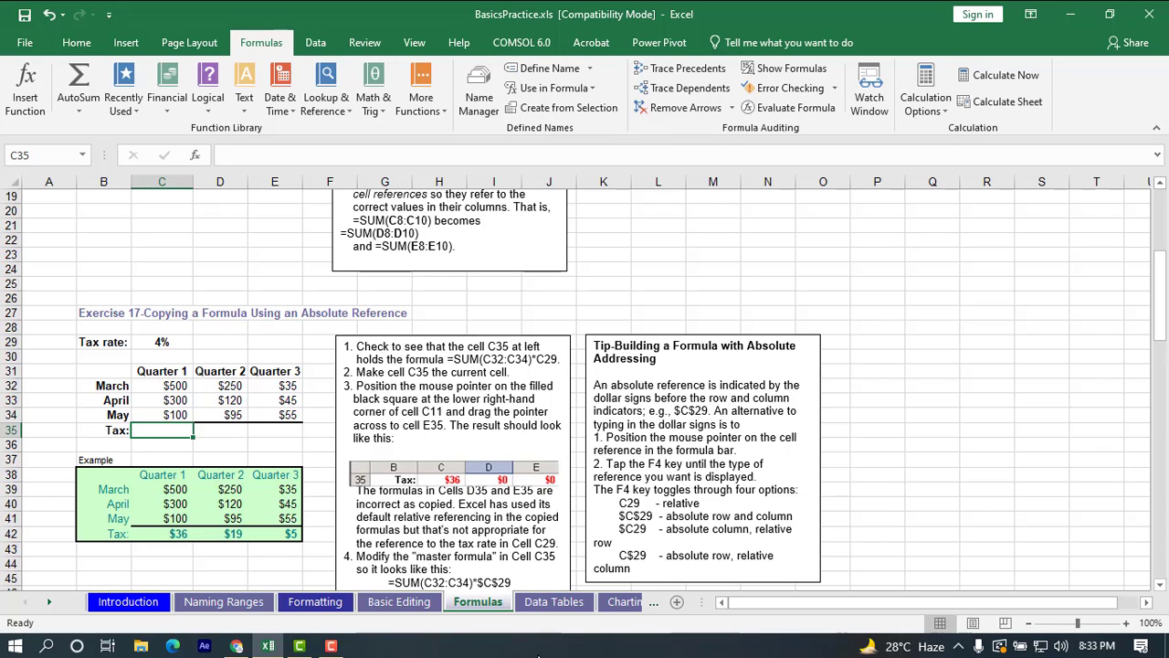
# Enter =AVERAGE(C32:C34) in the Quarter 1 tax cell C35 of Exercise 17.
pyautogui.write('=')
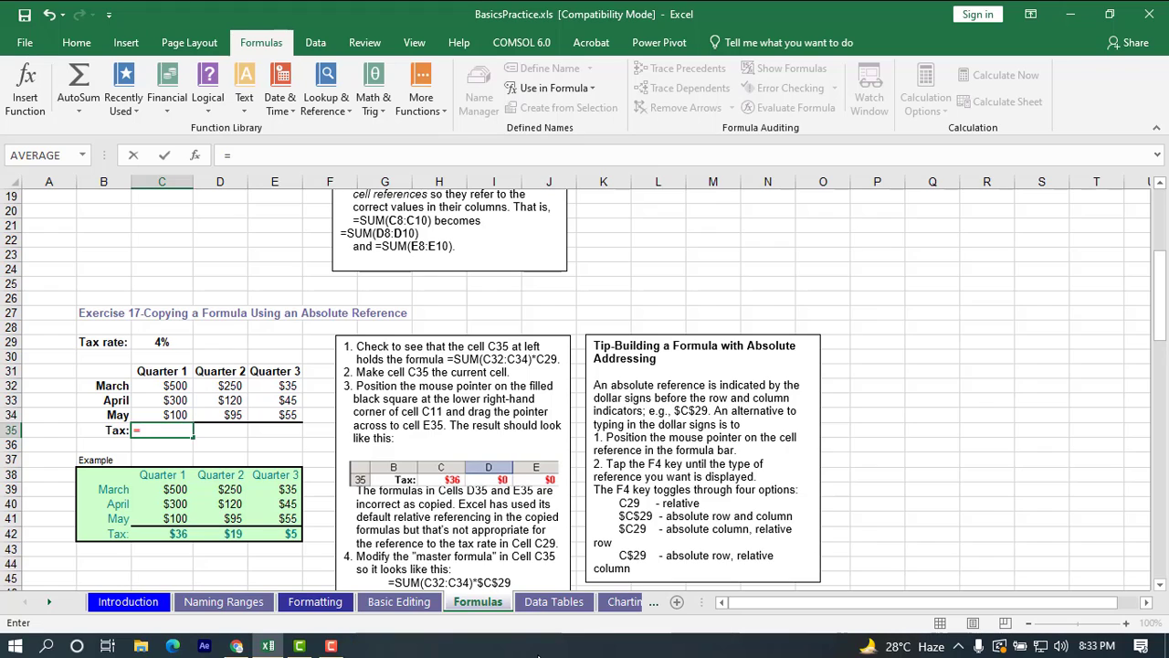
pyautogui.write('a')
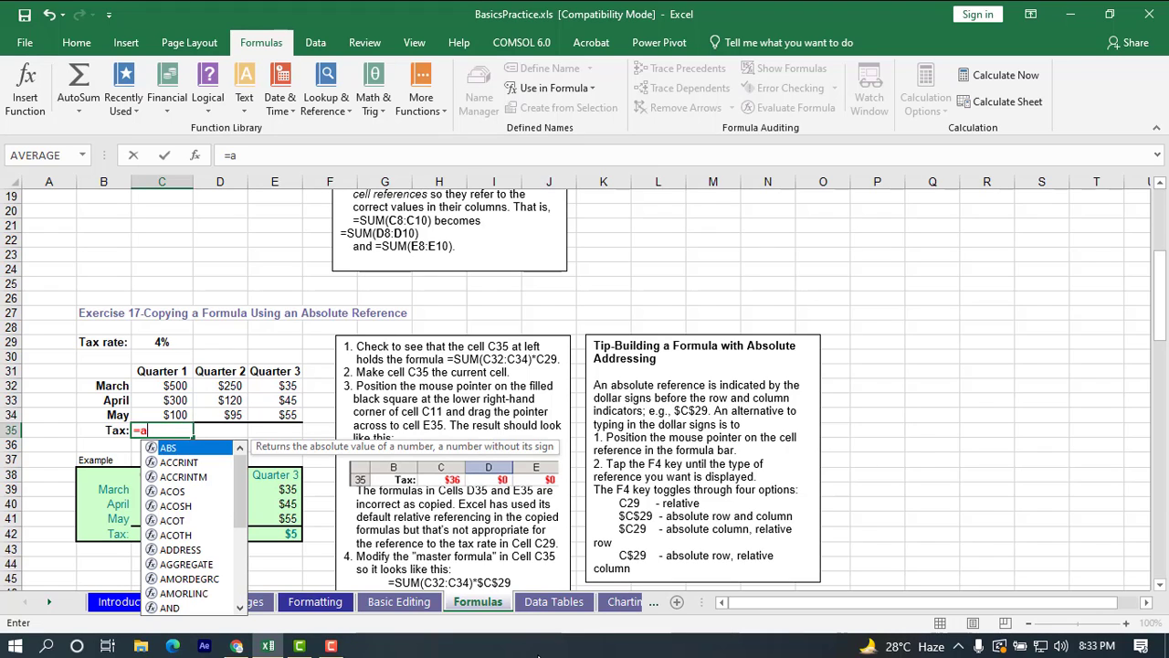
pyautogui.write('ver')
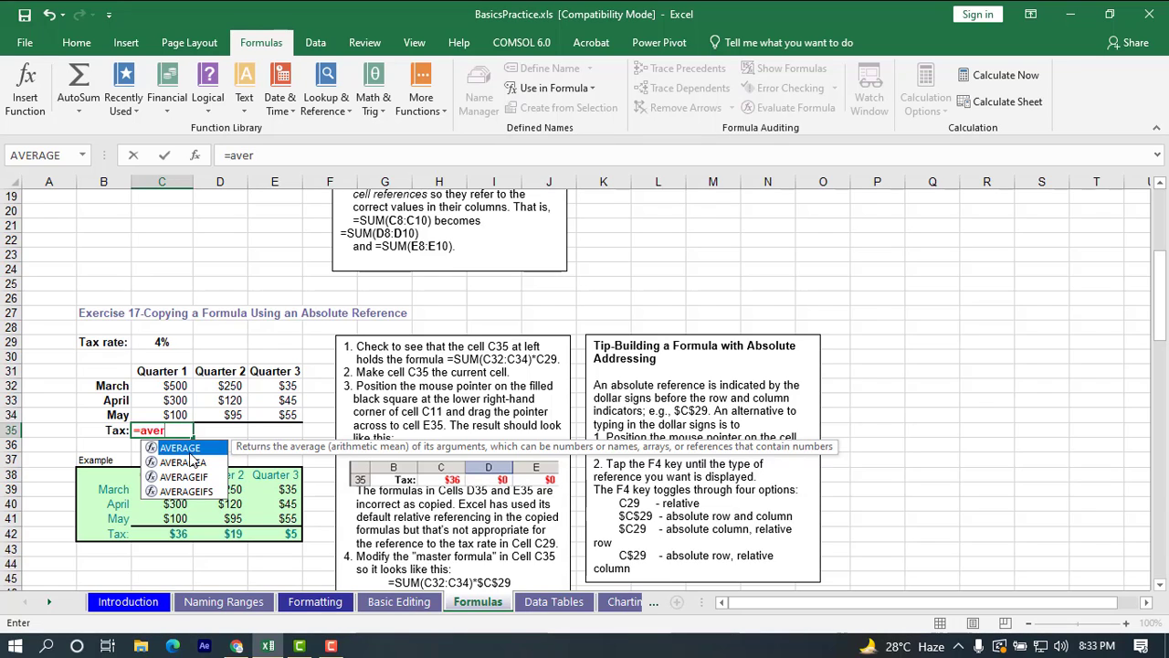
pyautogui.doubleClick(190, 448)
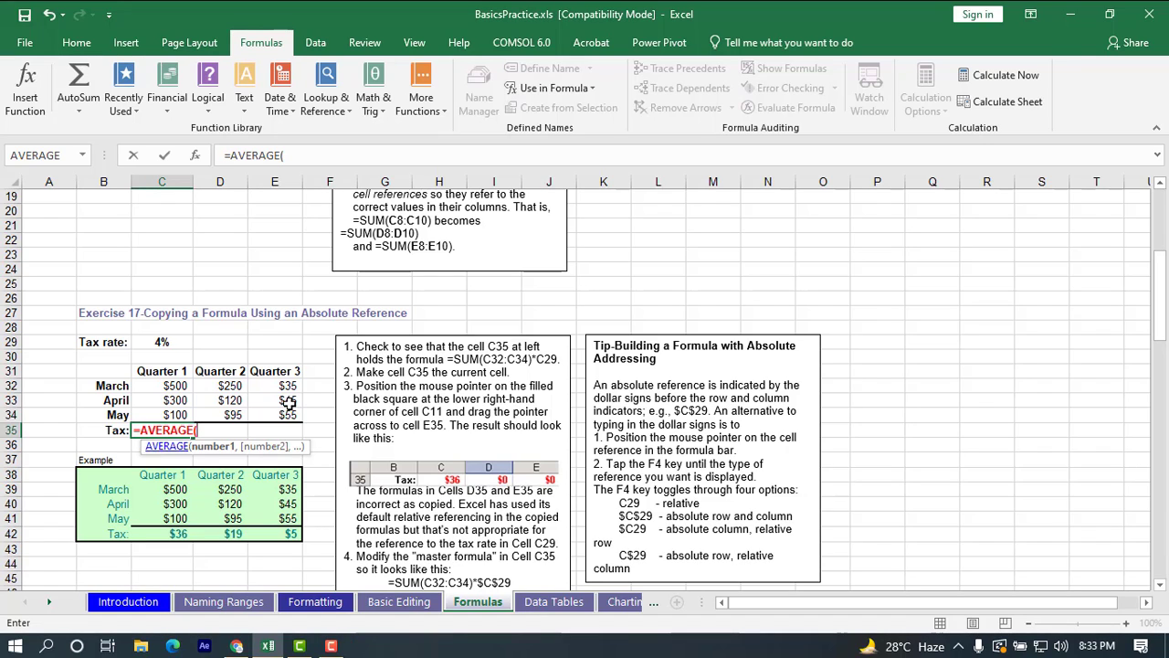
pyautogui.click(162, 386)
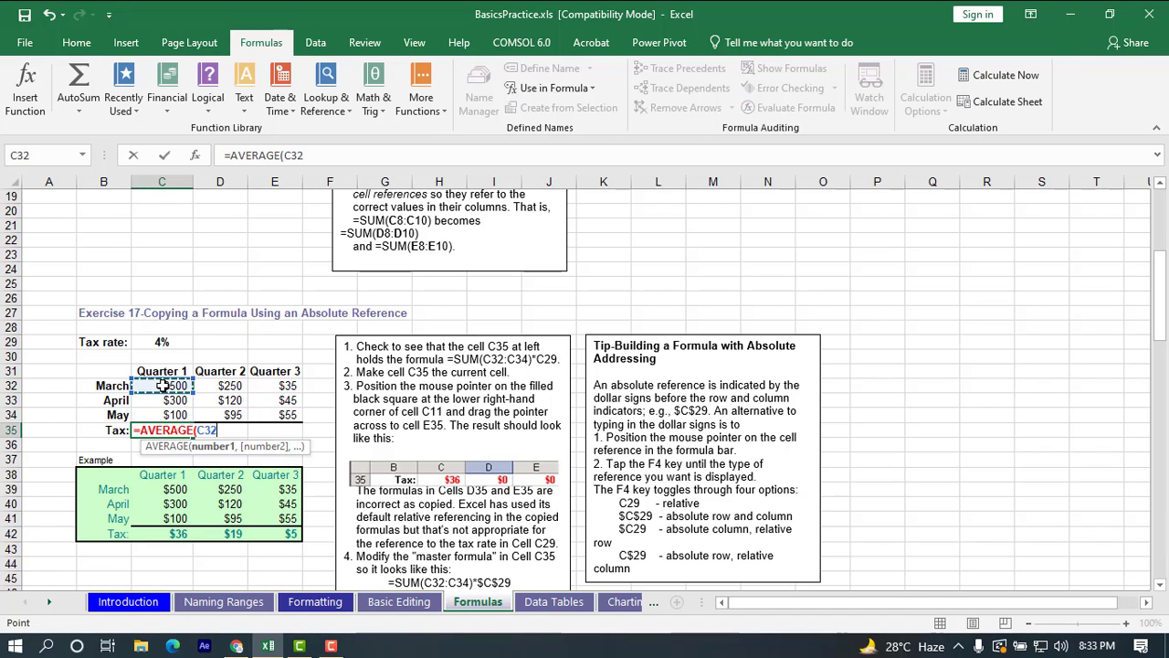
pyautogui.moveTo(161, 386); pyautogui.dragTo(157, 415)
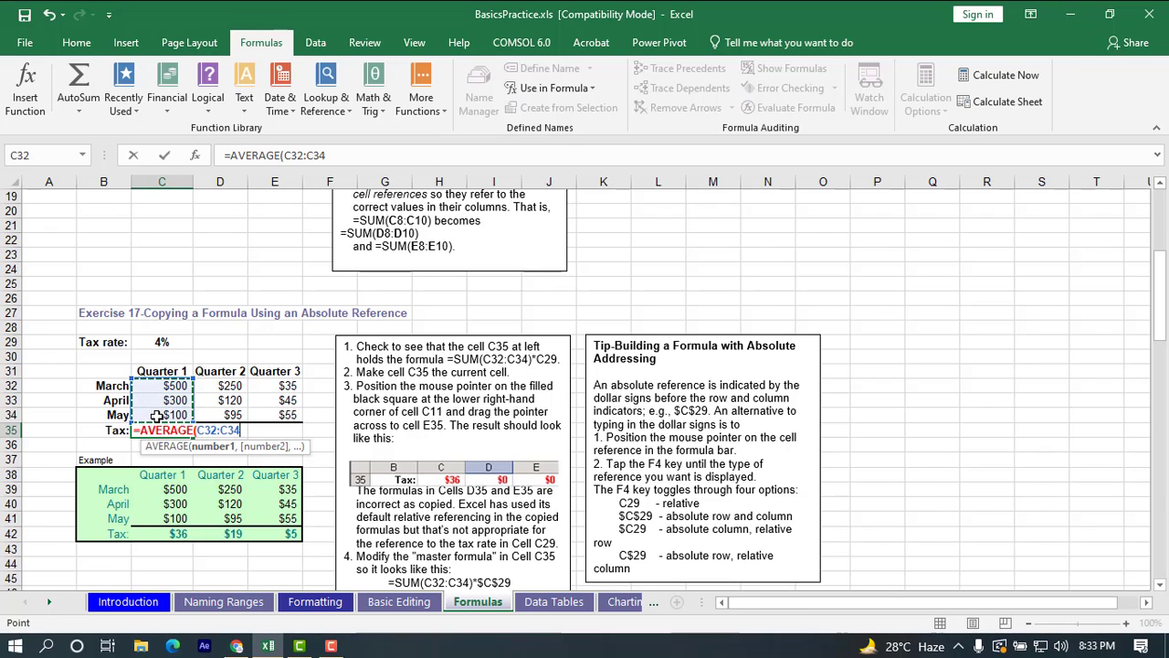
pyautogui.press('Return')
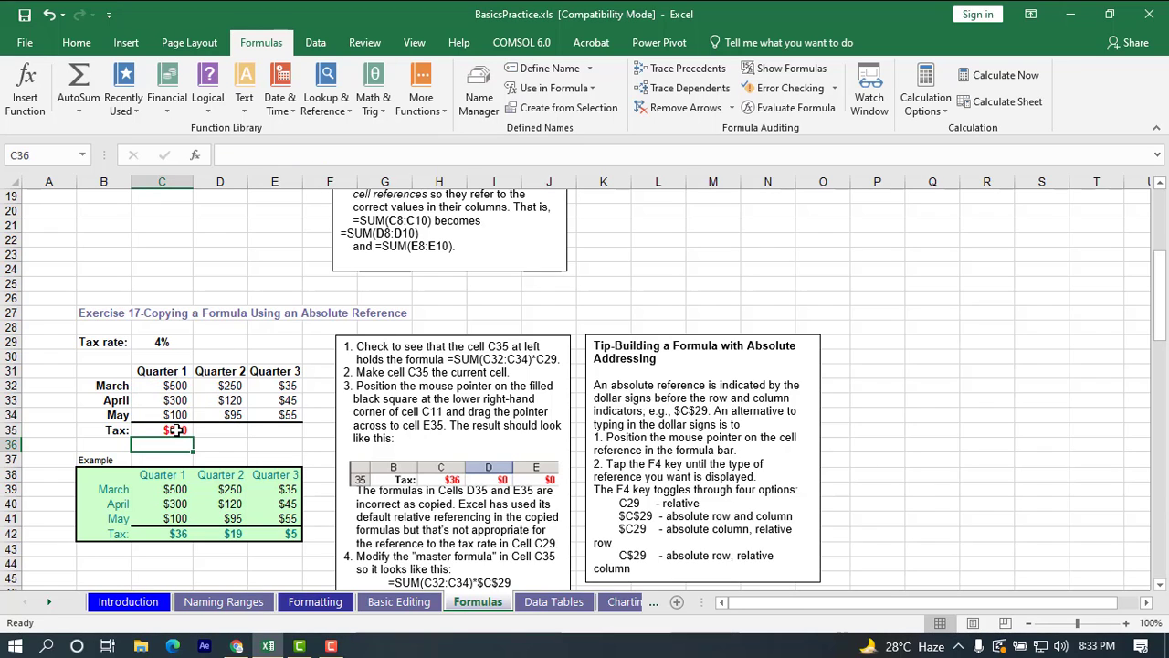
# Extend the formula in C35 to multiply the average by the tax rate in C29.
pyautogui.click(176, 430)
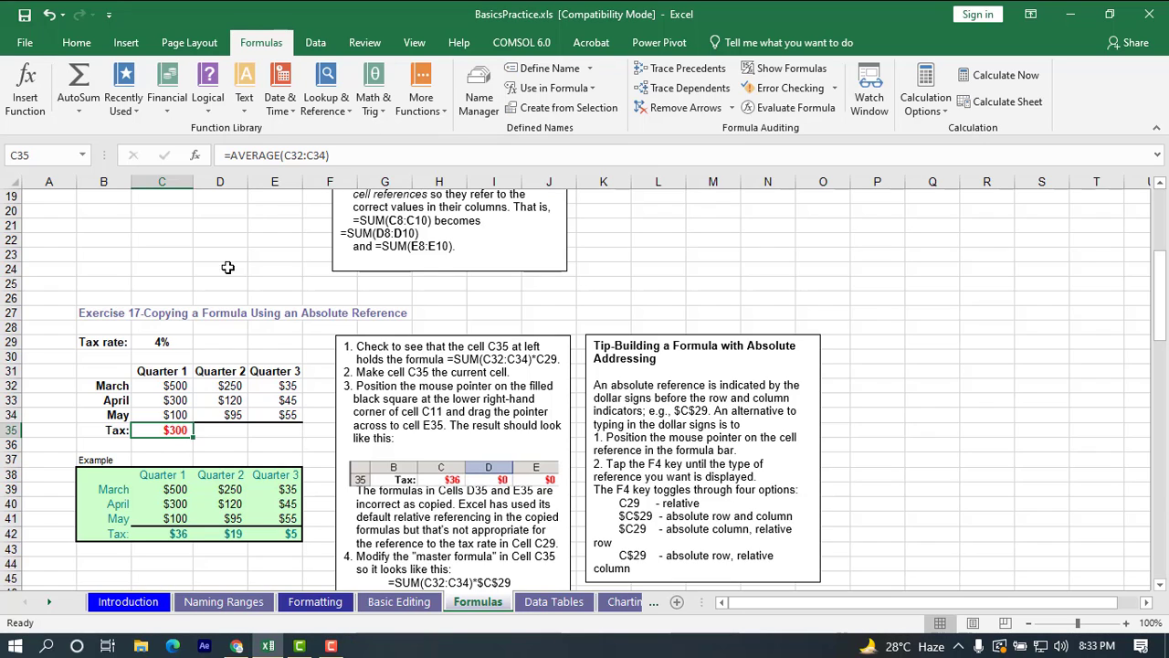
pyautogui.click(343, 155)
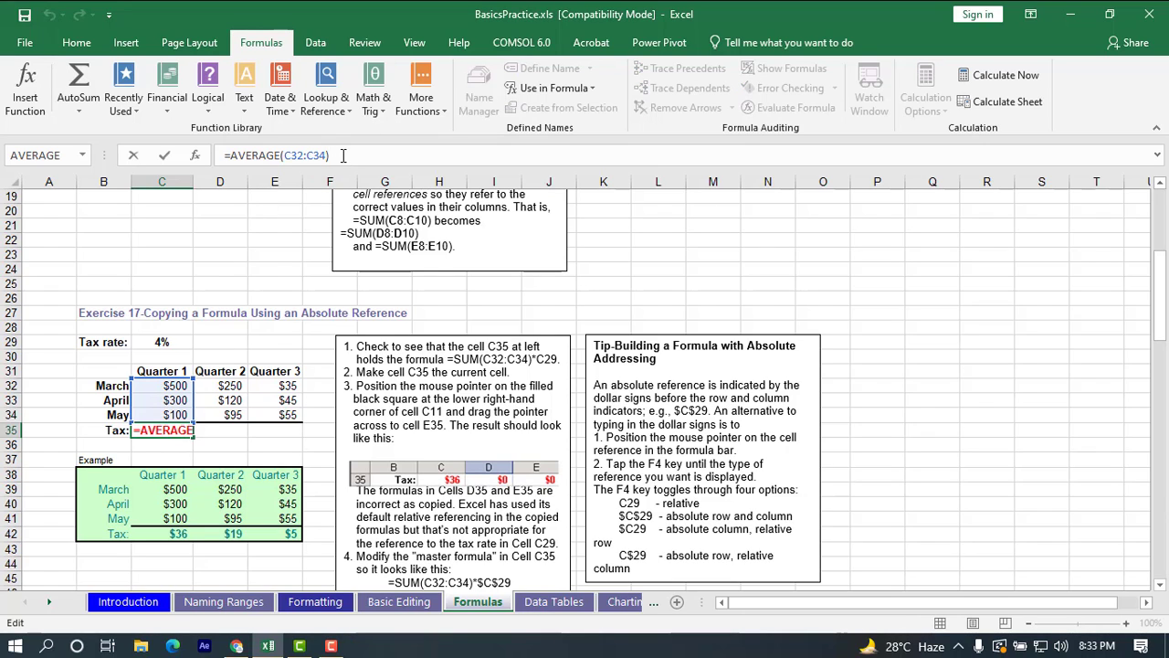
pyautogui.write('*')
pyautogui.click(162, 342)
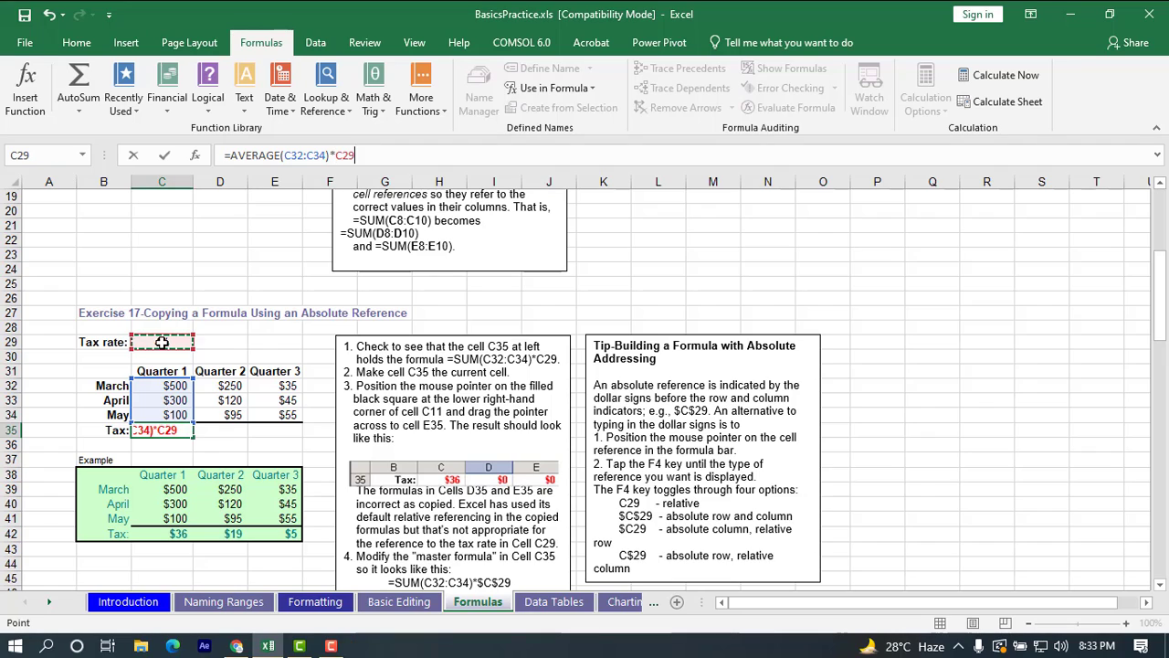
pyautogui.press('Return')
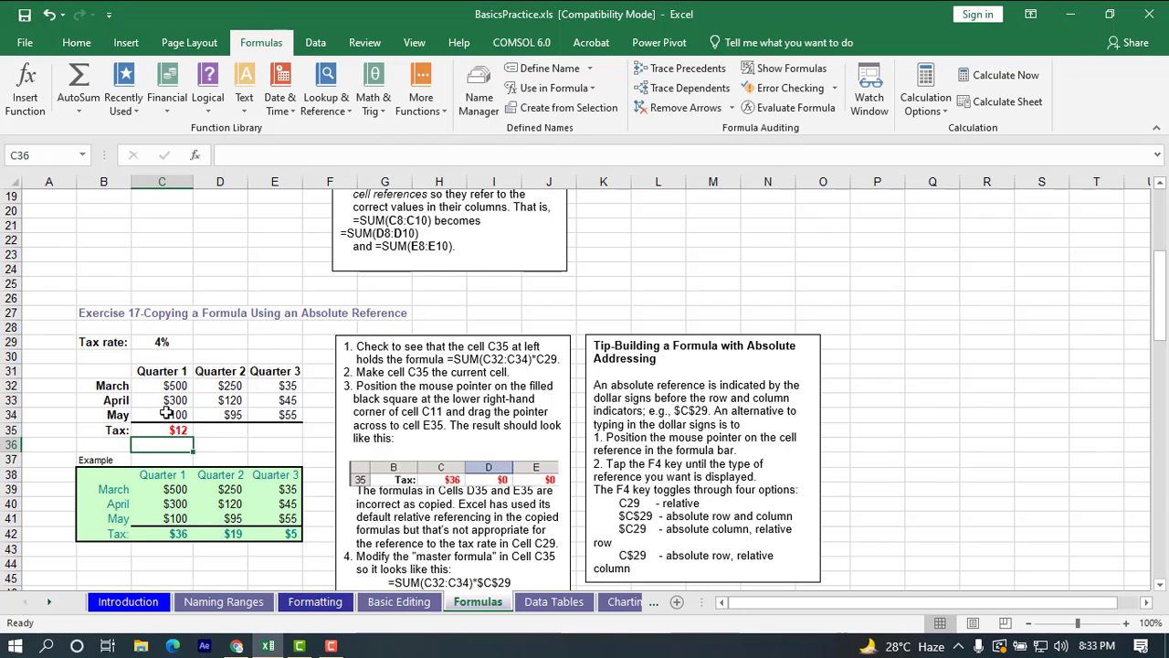
pyautogui.moveTo(173, 386); pyautogui.dragTo(173, 413)
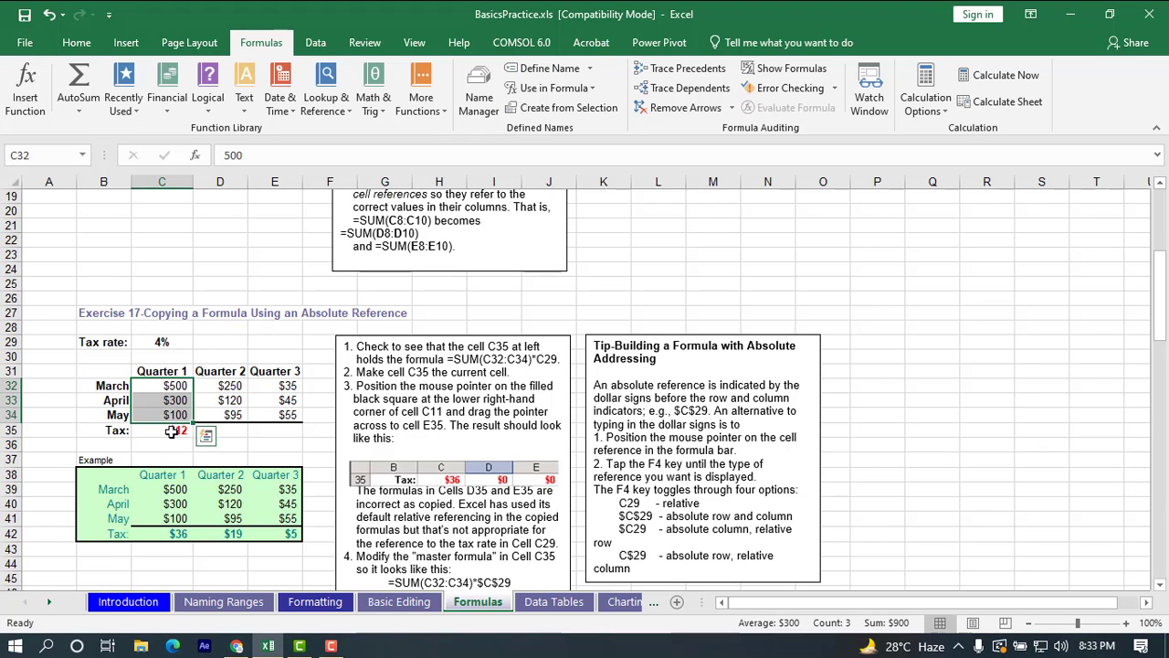
pyautogui.click(172, 432)
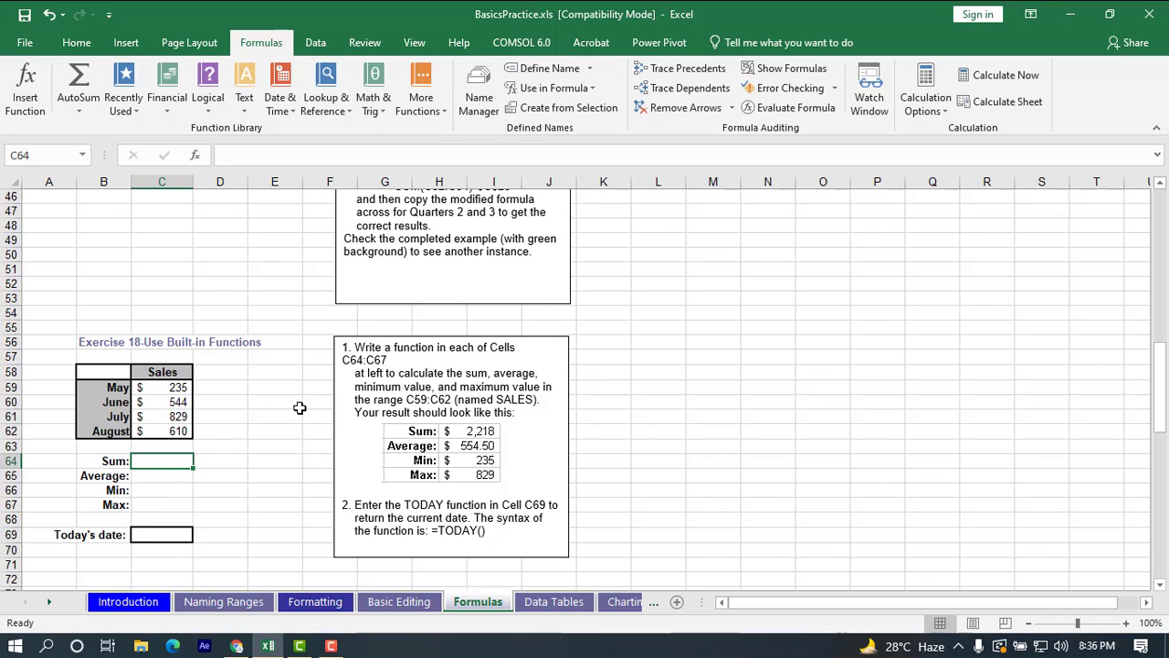
# Enter a SUM formula in cell C64 that totals the sales range C59:C62 of Exercise 18.
pyautogui.write('=sum')
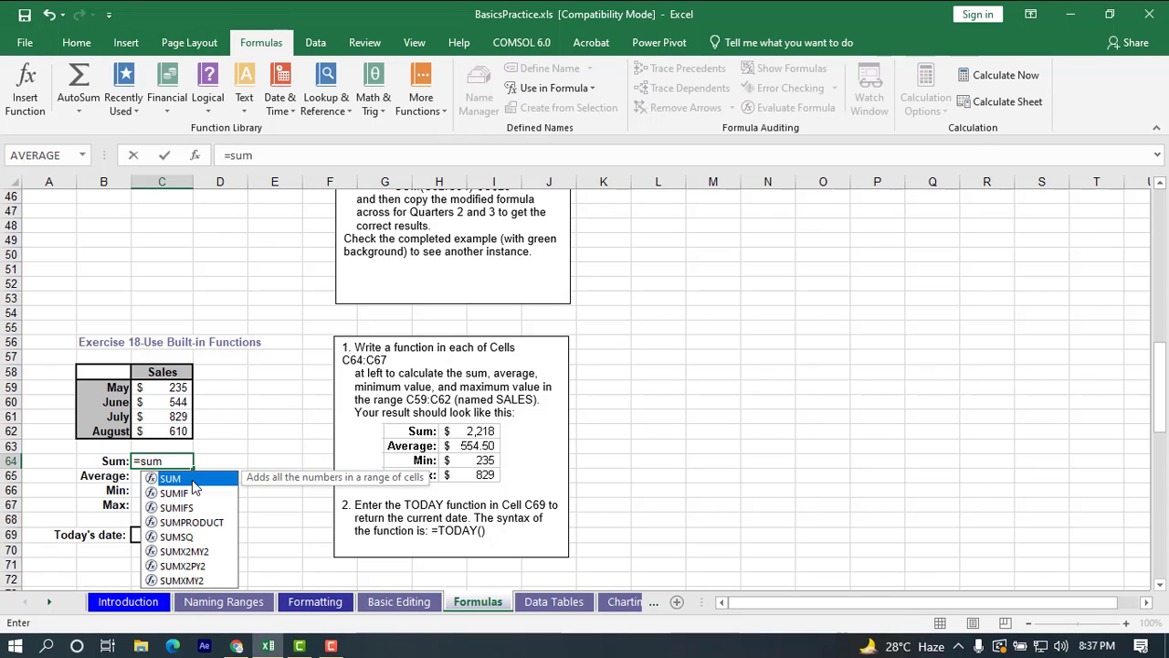
pyautogui.press('Tab')
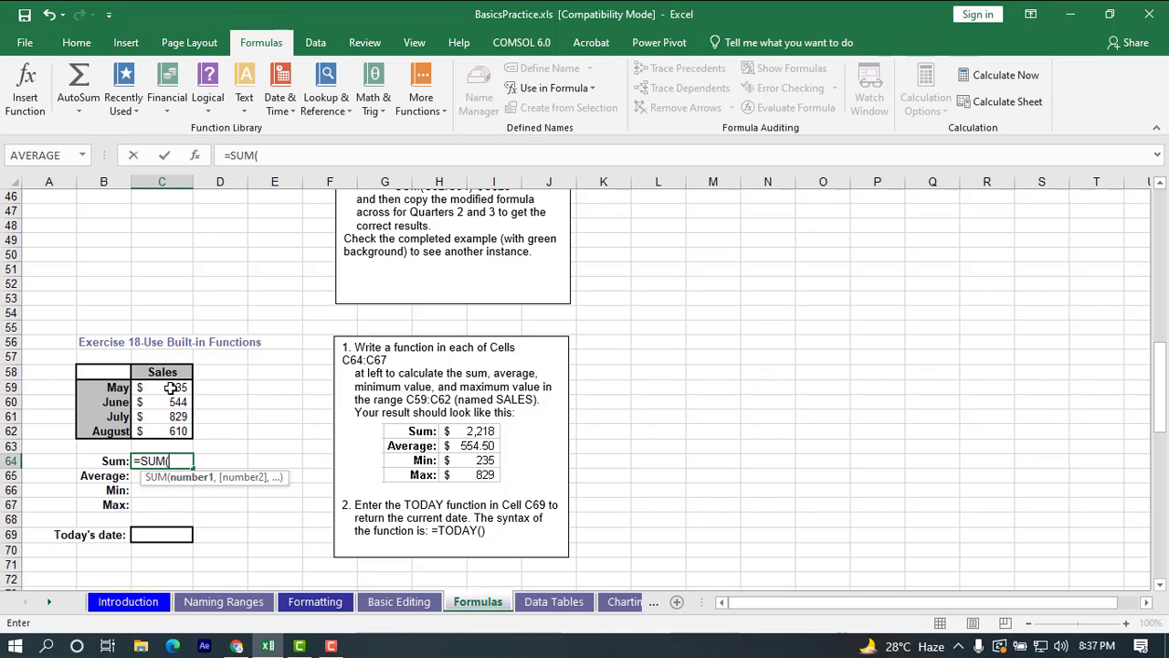
pyautogui.moveTo(168, 390); pyautogui.dragTo(161, 432)
pyautogui.press('Return')
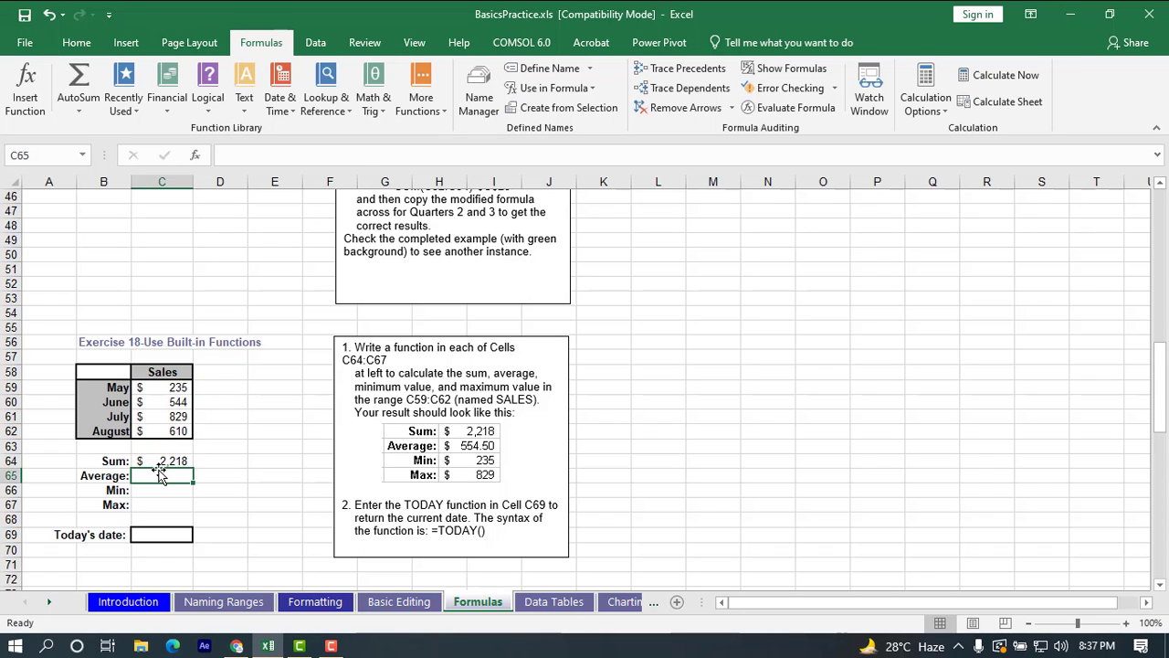
# Enter an AVERAGE formula over the named range SALES (C59:C62) in cell C65.
pyautogui.write('=a')
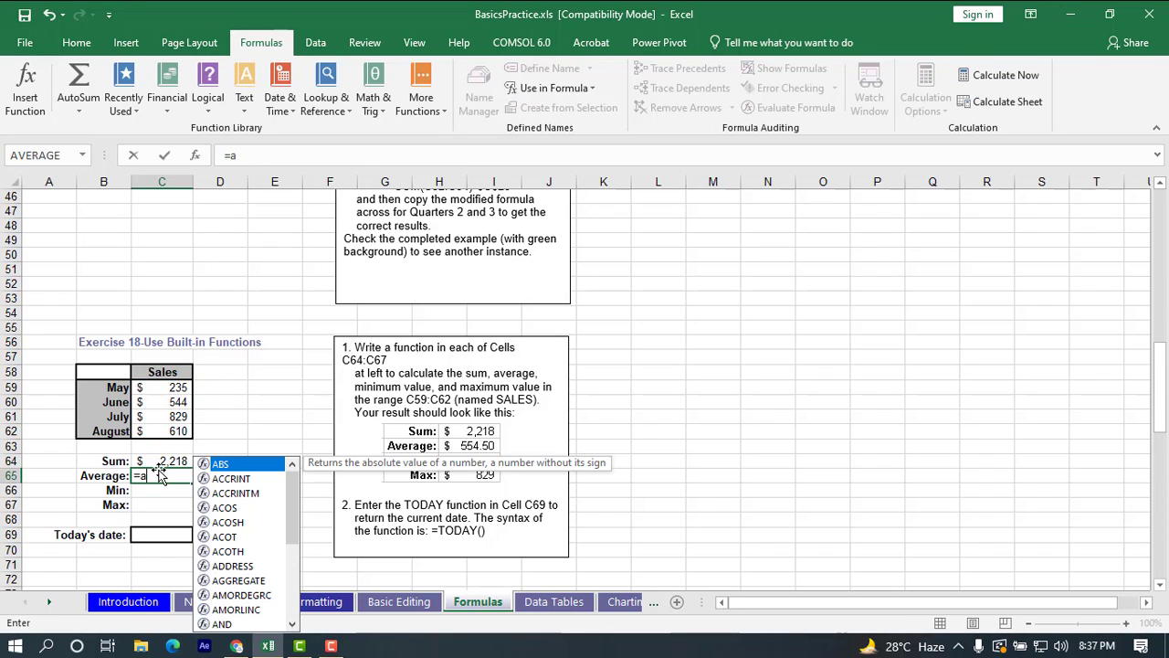
pyautogui.write('vera')
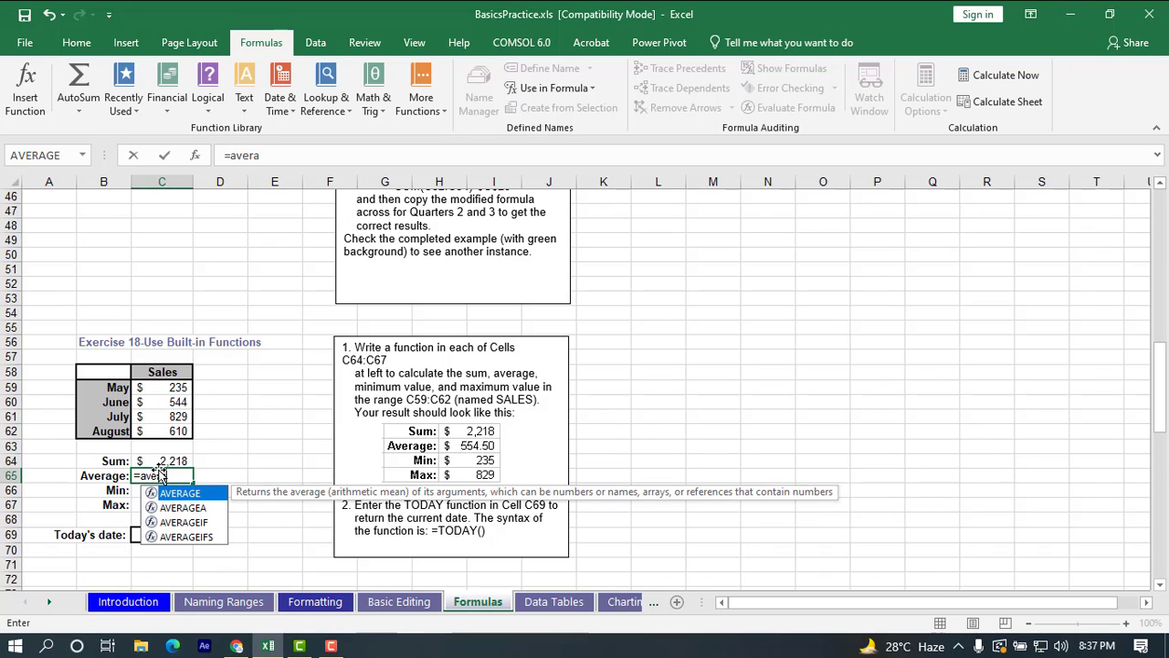
pyautogui.doubleClick(216, 496)
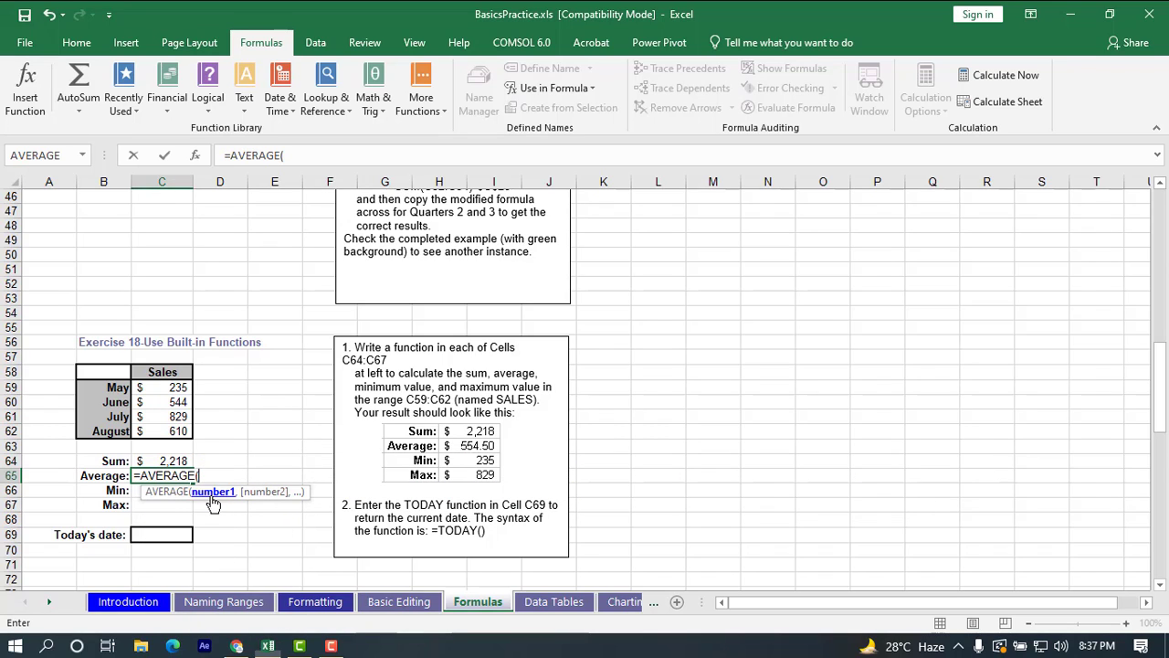
pyautogui.moveTo(157, 388); pyautogui.dragTo(146, 433)
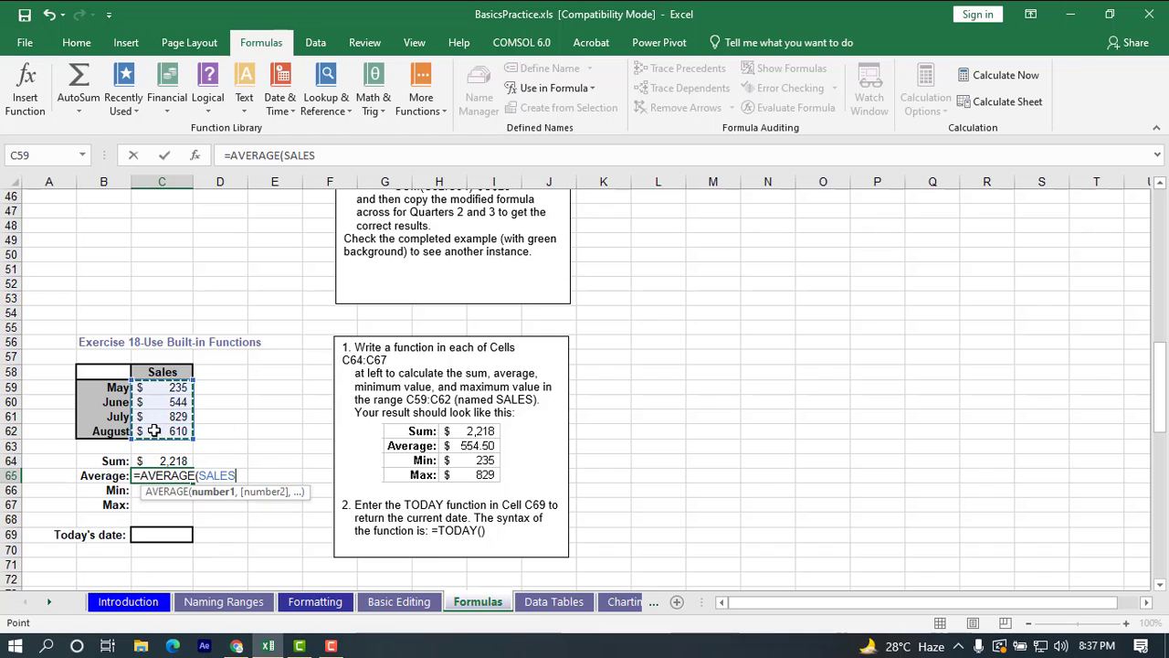
pyautogui.press('Return')
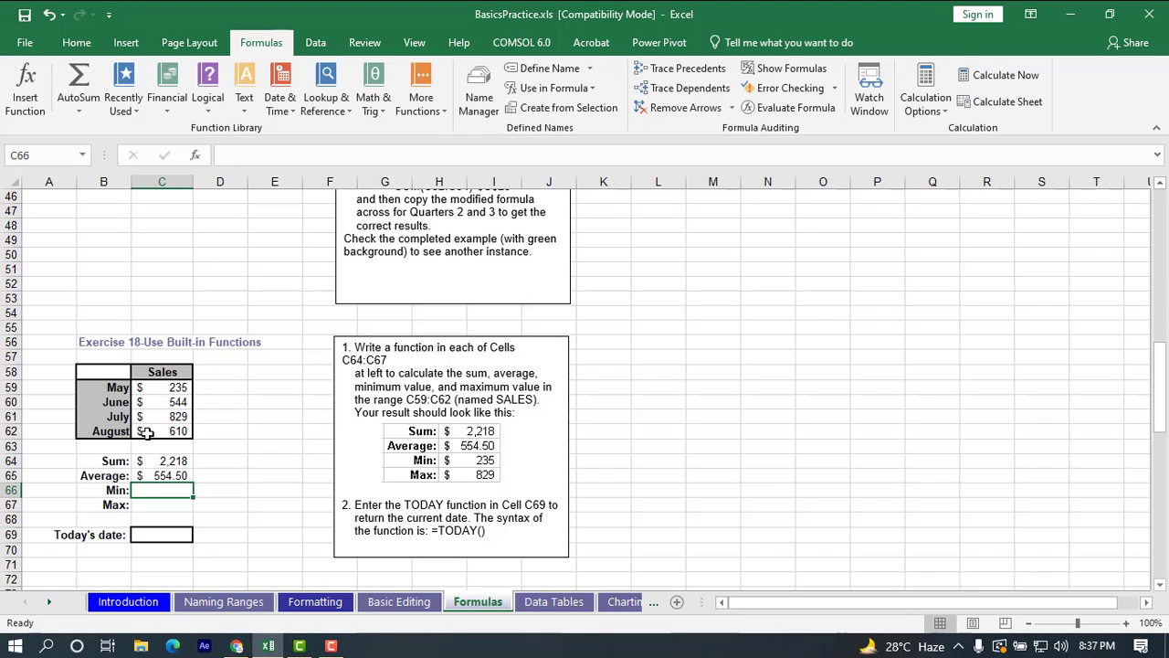
# Enter a MIN formula over the sales range C59:C62 in cell C66.
pyautogui.write('=min')
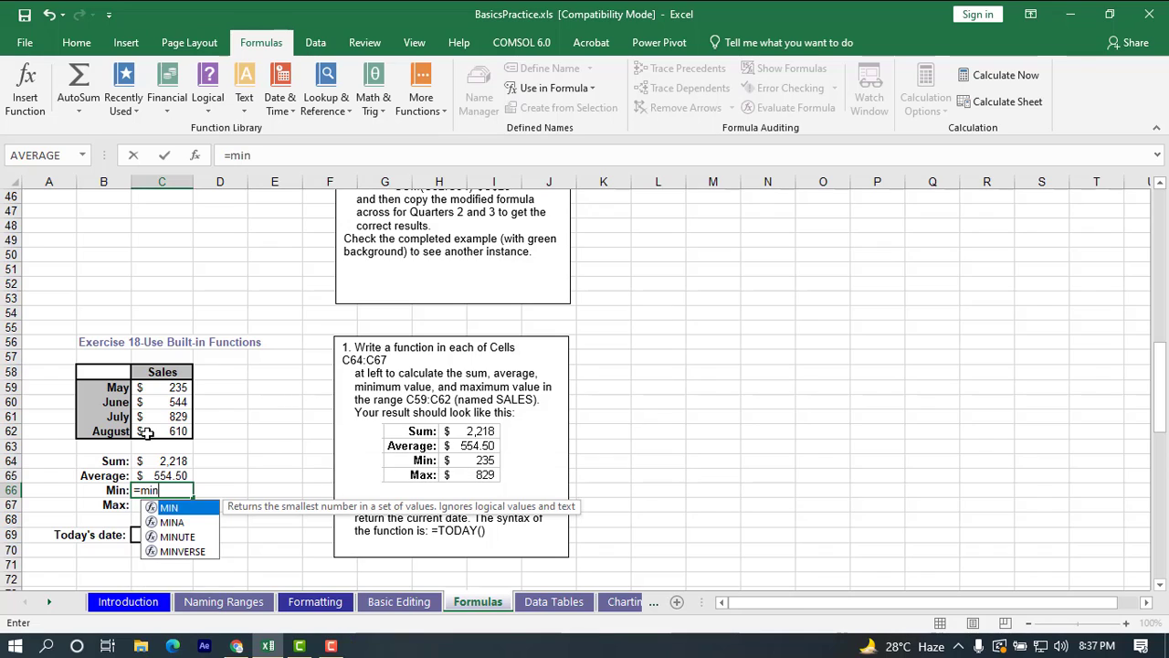
pyautogui.press('Tab')
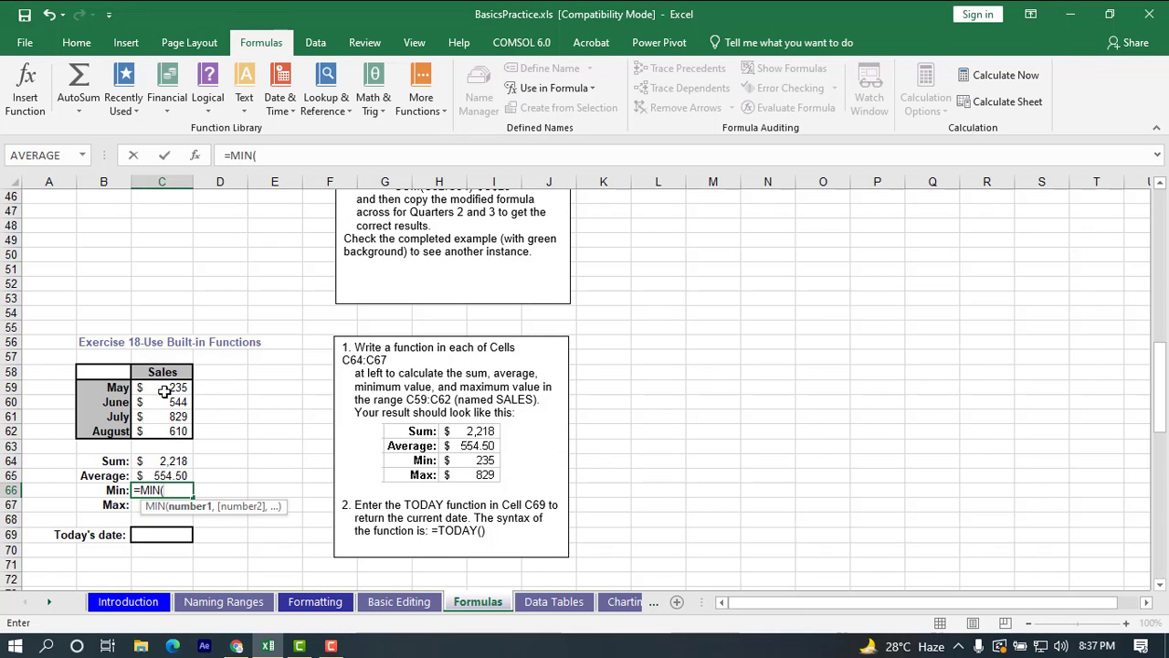
pyautogui.moveTo(165, 391); pyautogui.dragTo(160, 431)
pyautogui.press('Return')
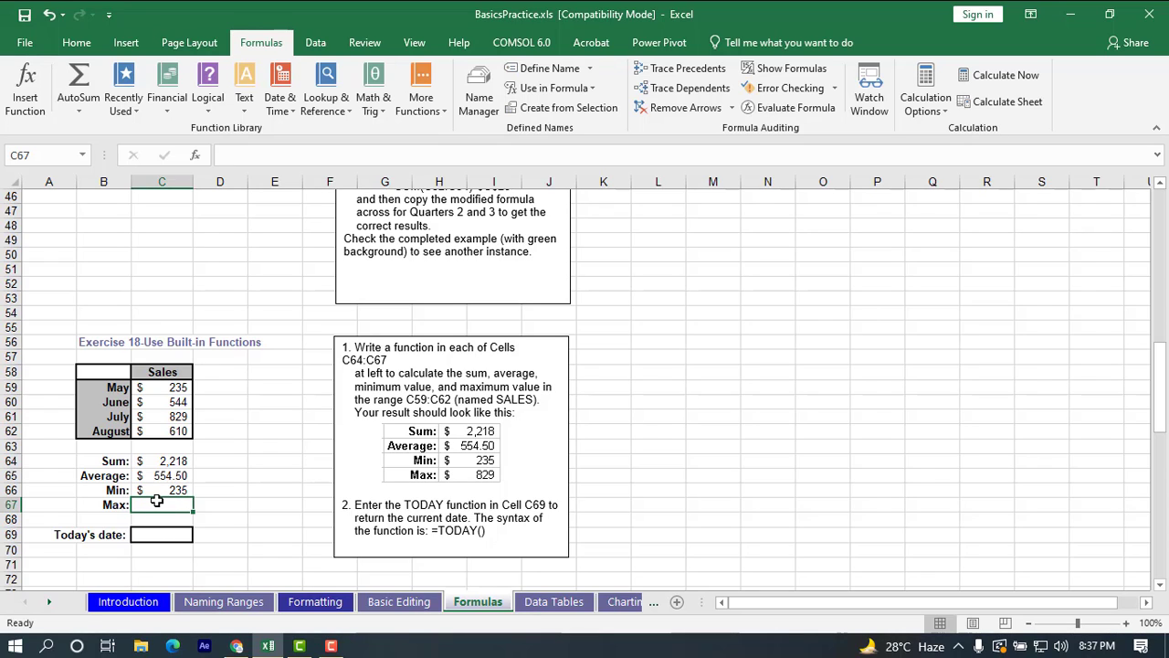
# Enter a MAX formula over the named range SALES (C59:C62) in cell C67.
pyautogui.write('=ma')
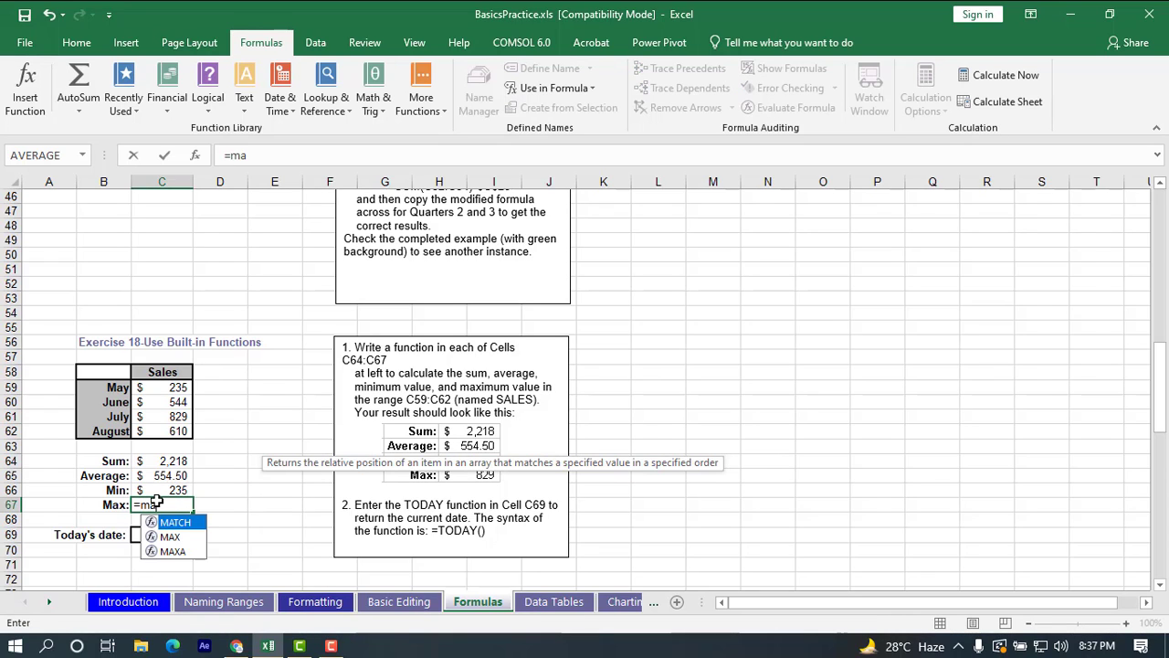
pyautogui.doubleClick(170, 537)
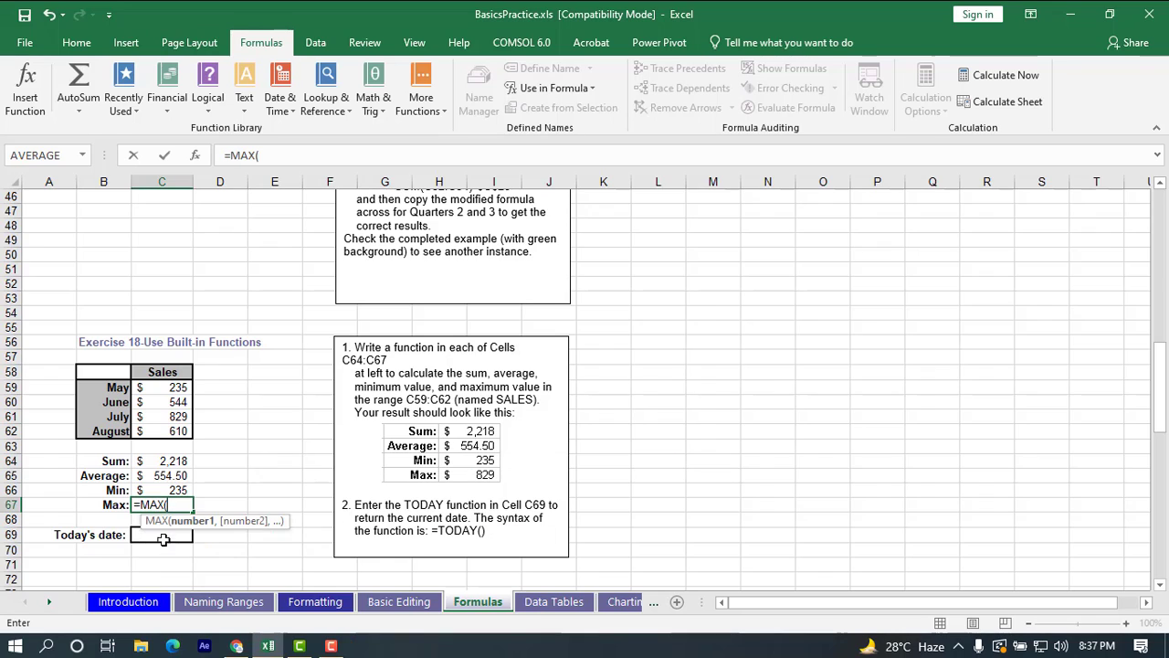
pyautogui.click(160, 387)
pyautogui.moveTo(160, 387); pyautogui.dragTo(160, 432)
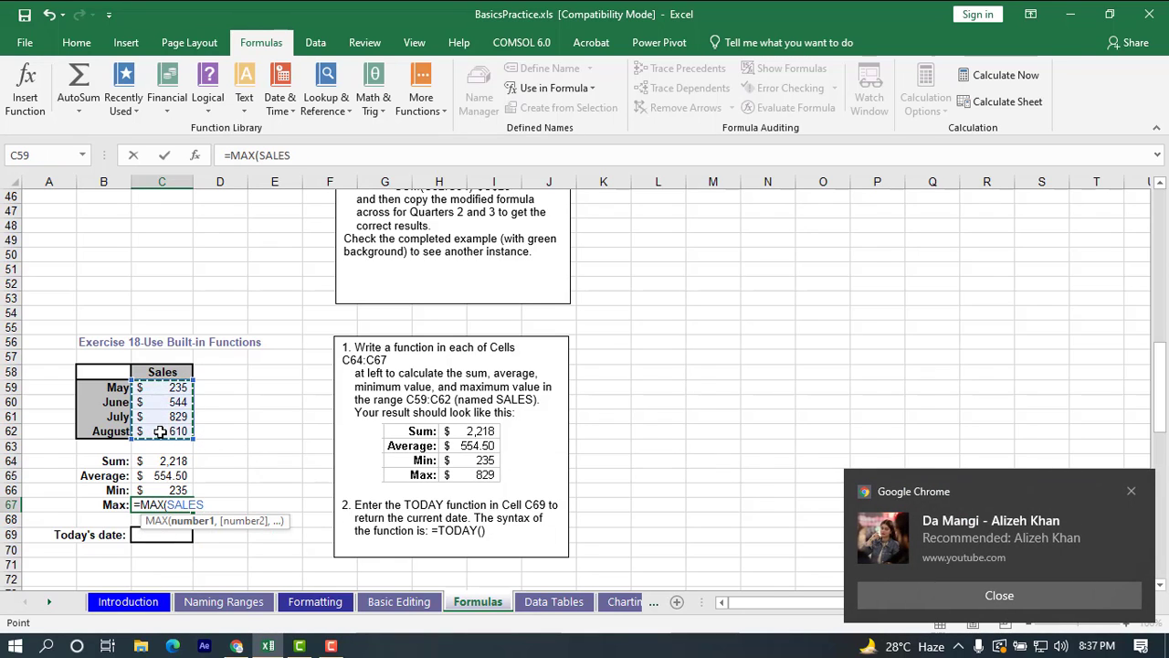
pyautogui.press('Return')
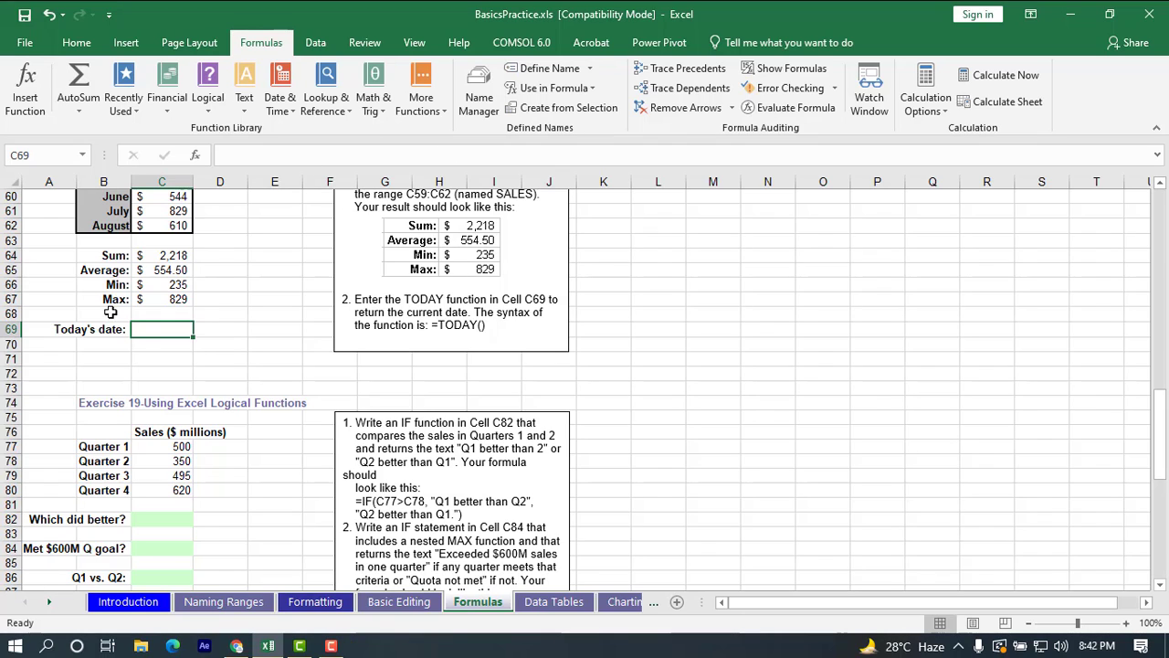
# Enter =TODAY() in the Today's date cell C69.
pyautogui.doubleClick(142, 338)
pyautogui.doubleClick(142, 328)
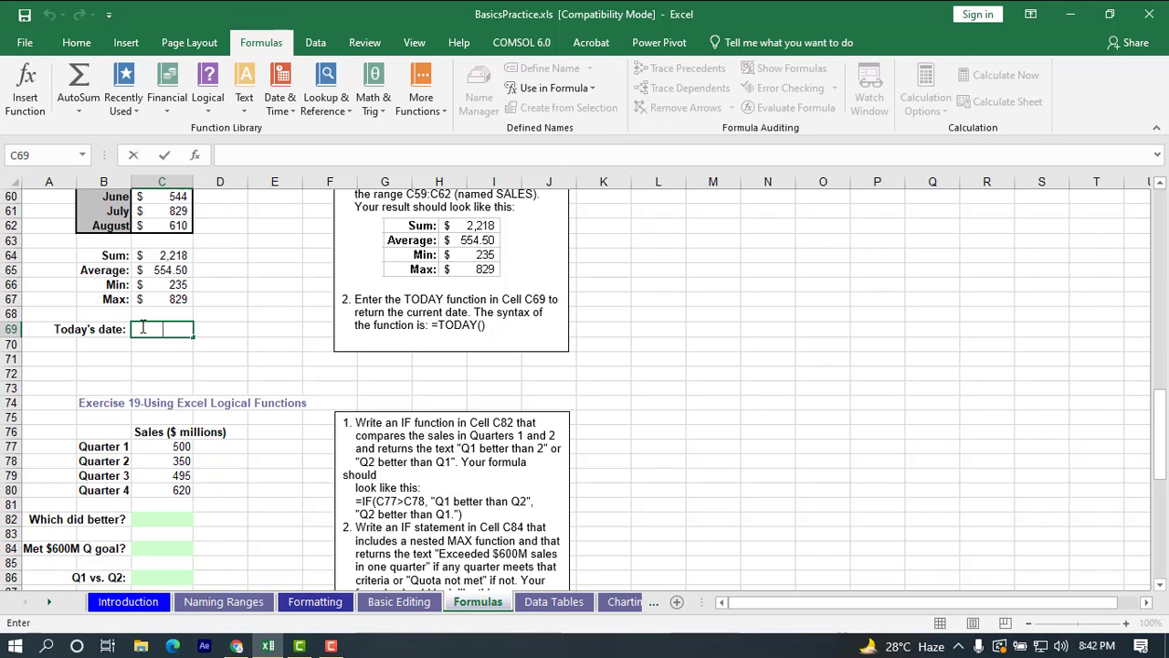
pyautogui.write('=today')
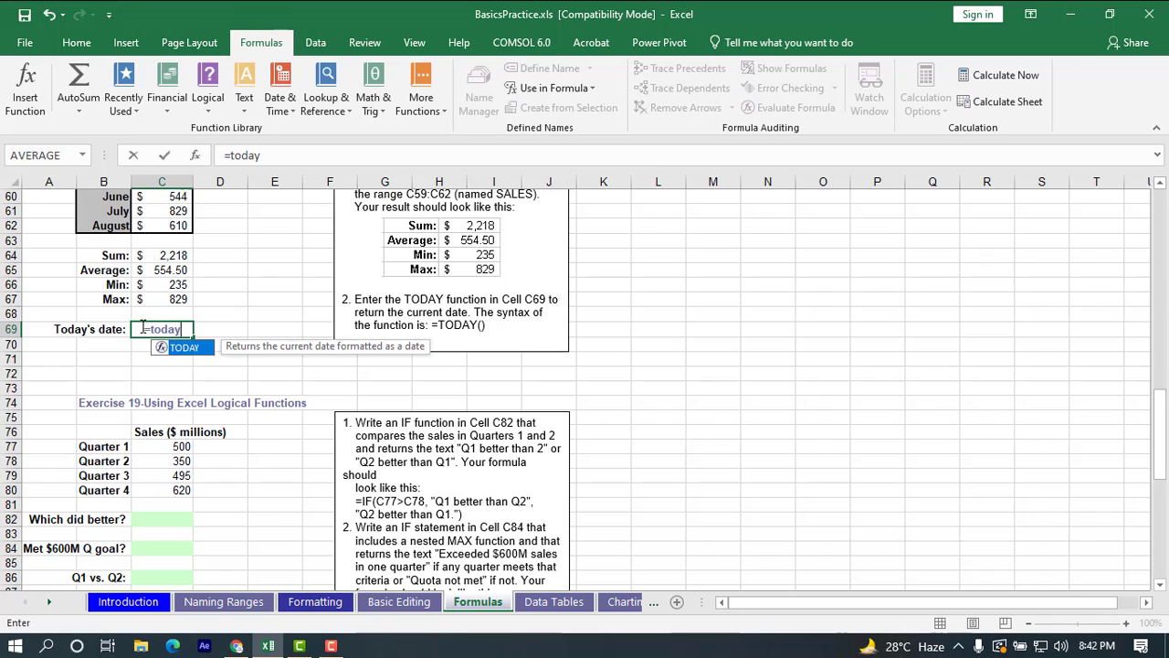
pyautogui.write('()')
pyautogui.press('Return')
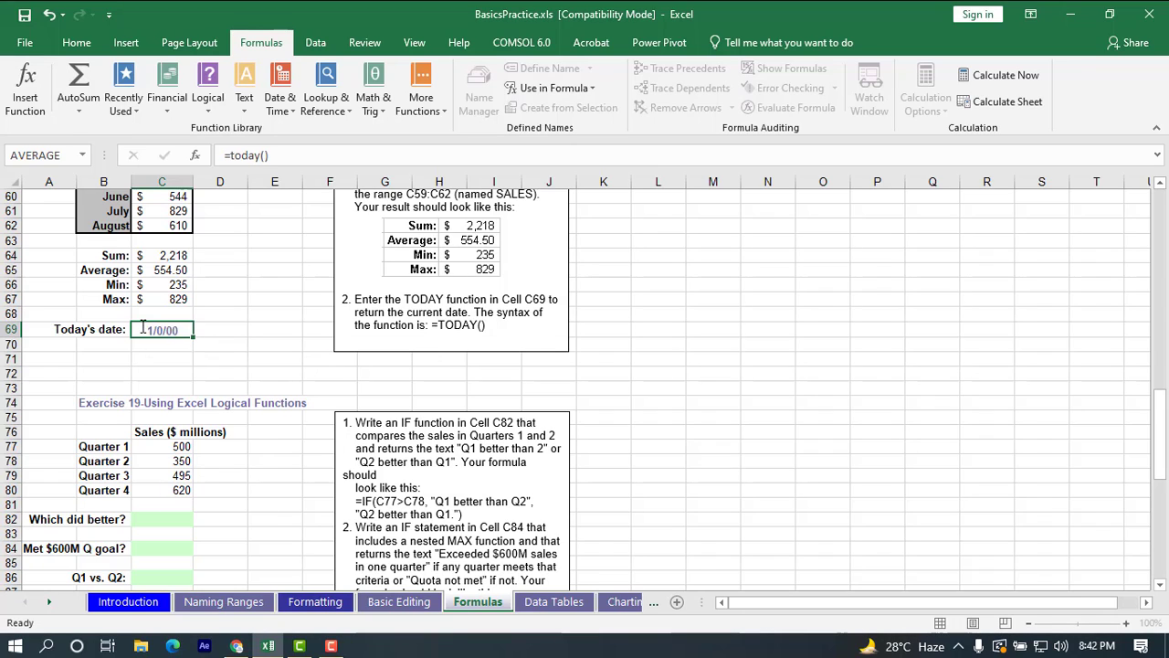
pyautogui.click(155, 328)
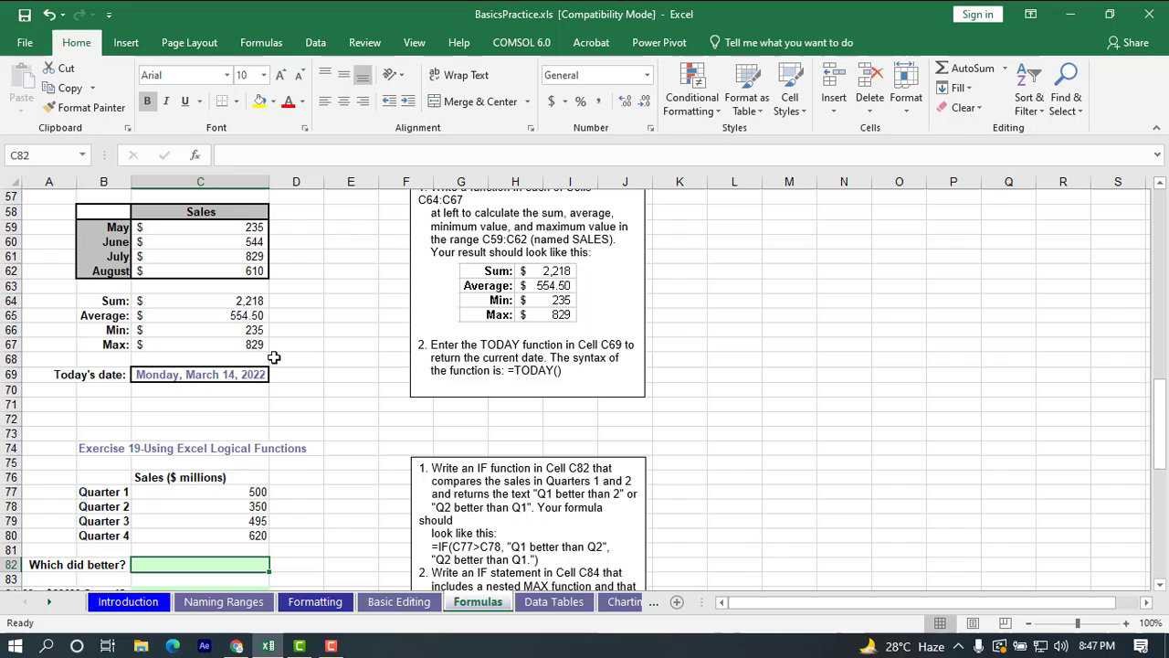
# Begin an IF formula in the "Which did better?" cell C82 of Exercise 19 with the logical test C77>C78.
pyautogui.scroll(-1, 274, 358)
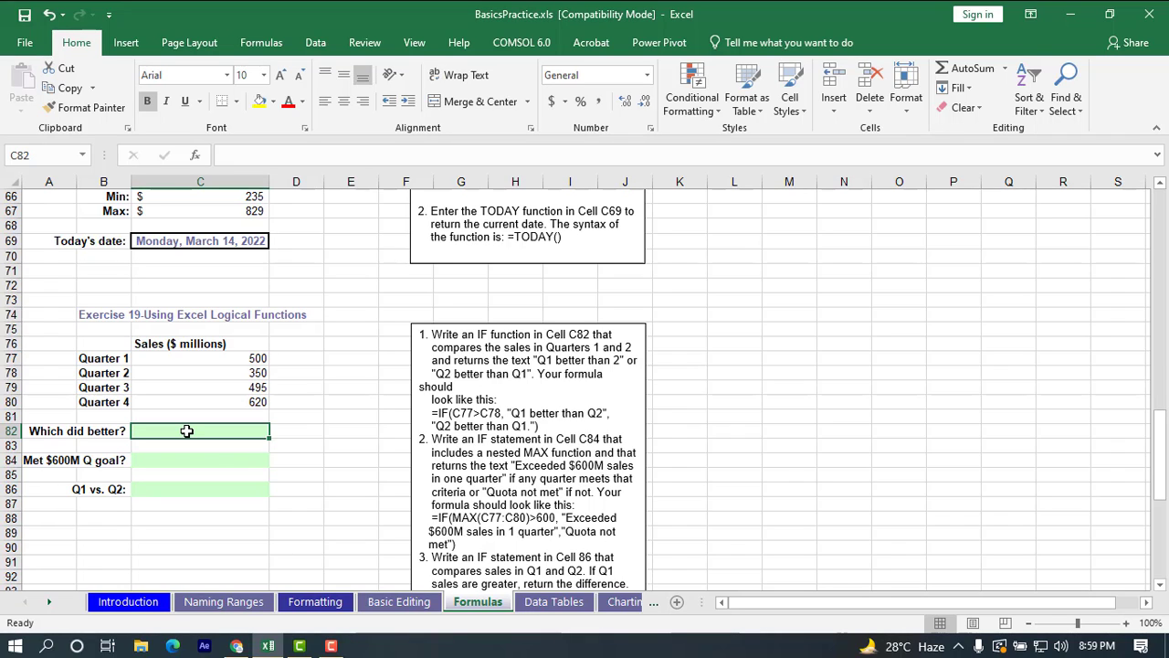
pyautogui.write('=')
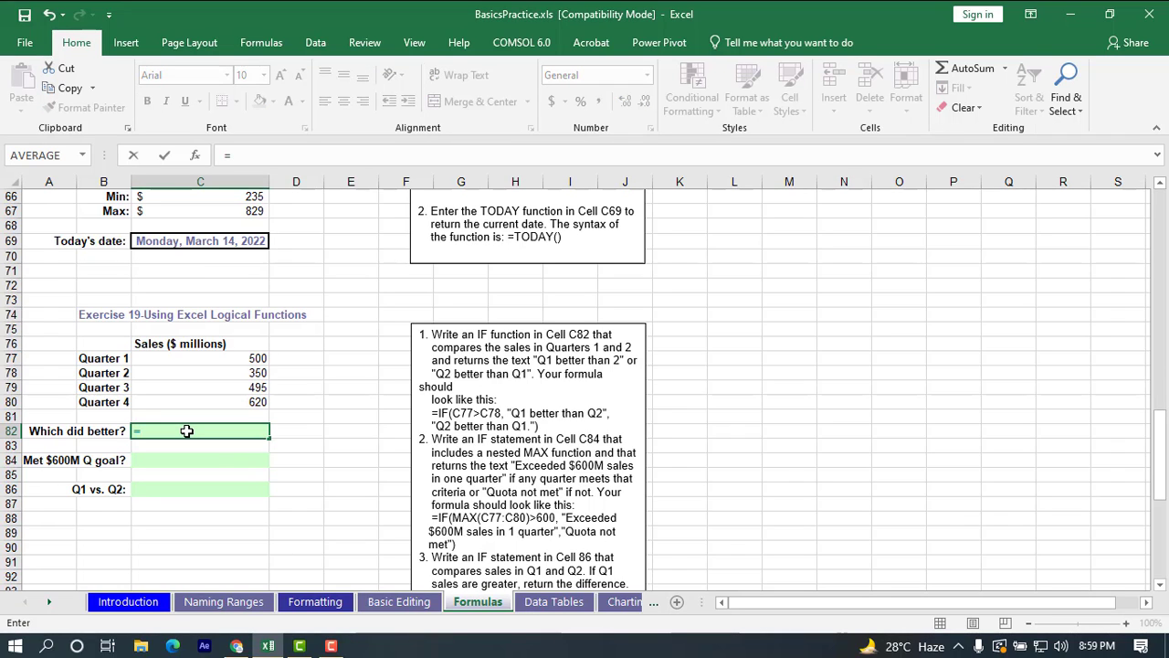
pyautogui.write('i')
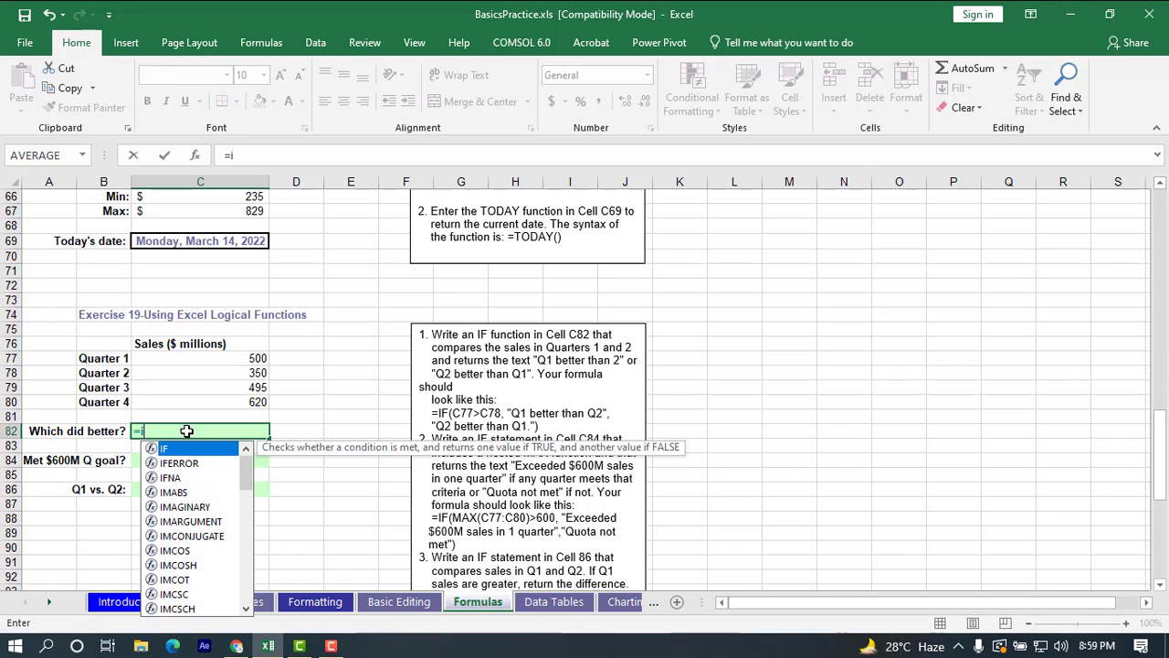
pyautogui.write('f')
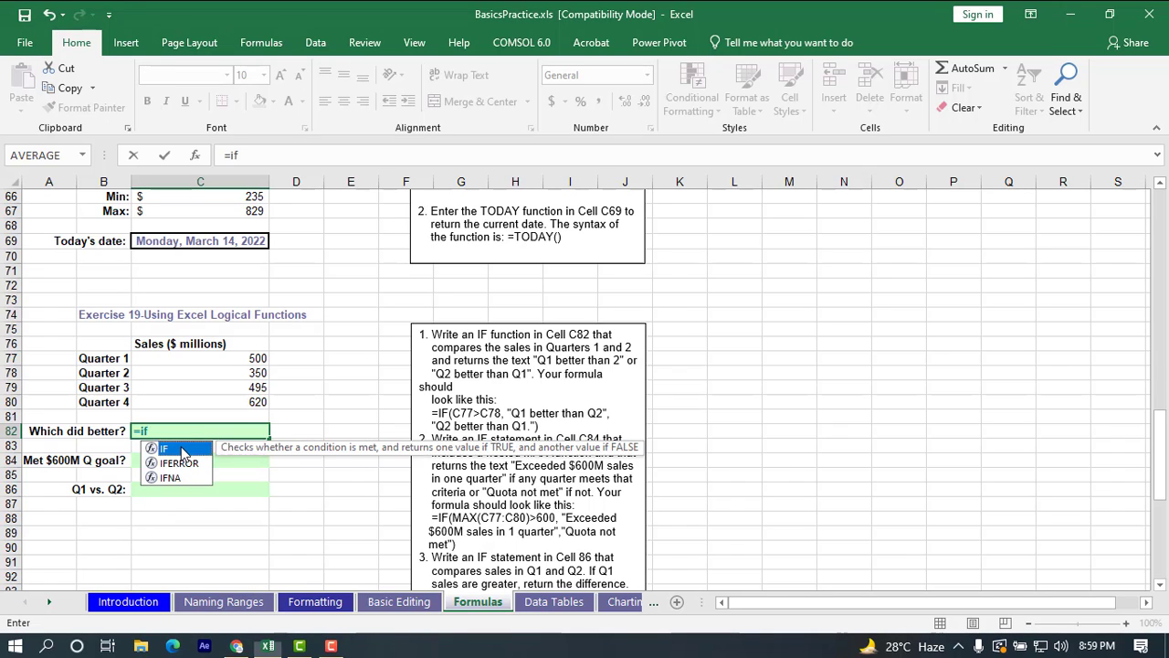
pyautogui.doubleClick(181, 450)
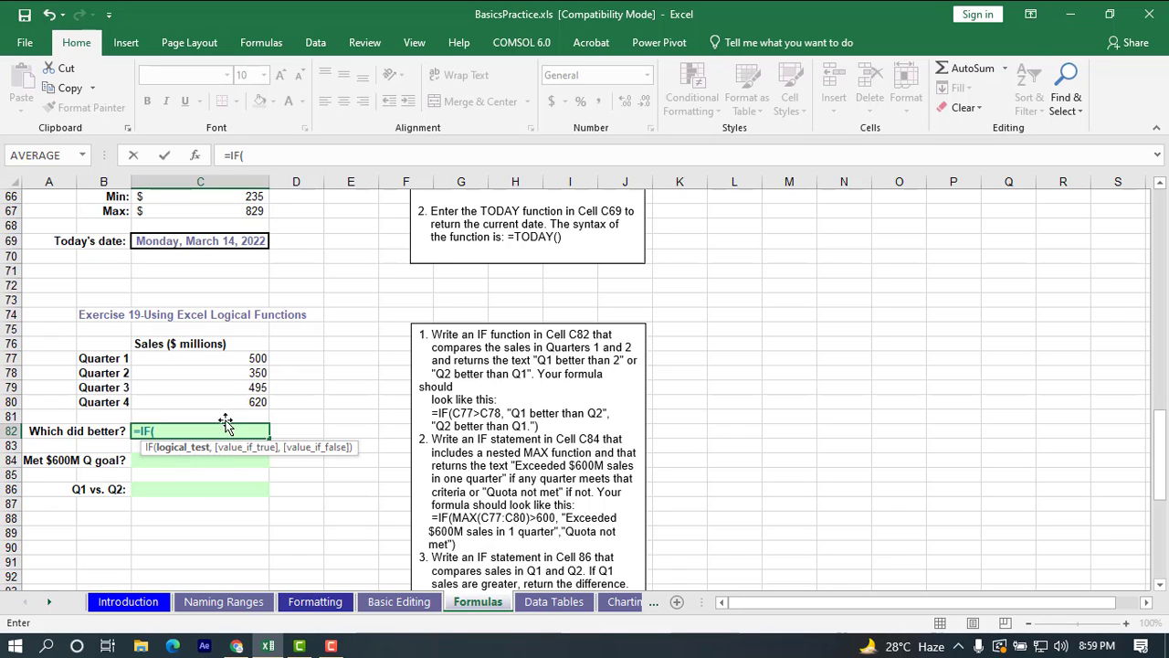
pyautogui.click(236, 359)
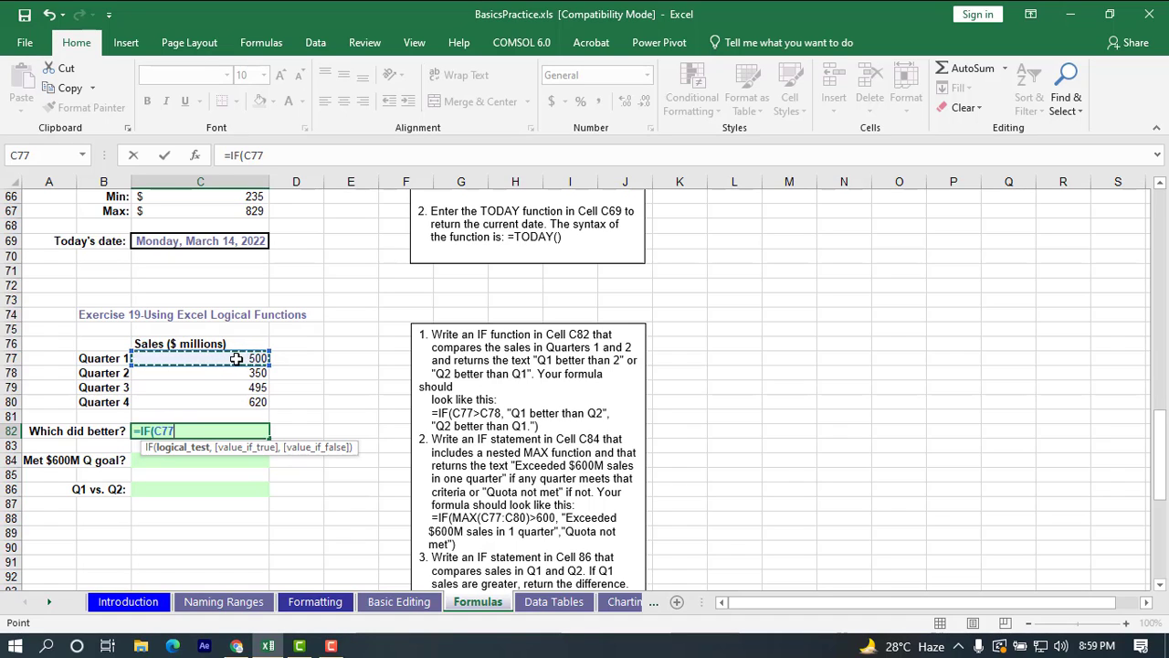
pyautogui.write('>')
pyautogui.click(238, 372)
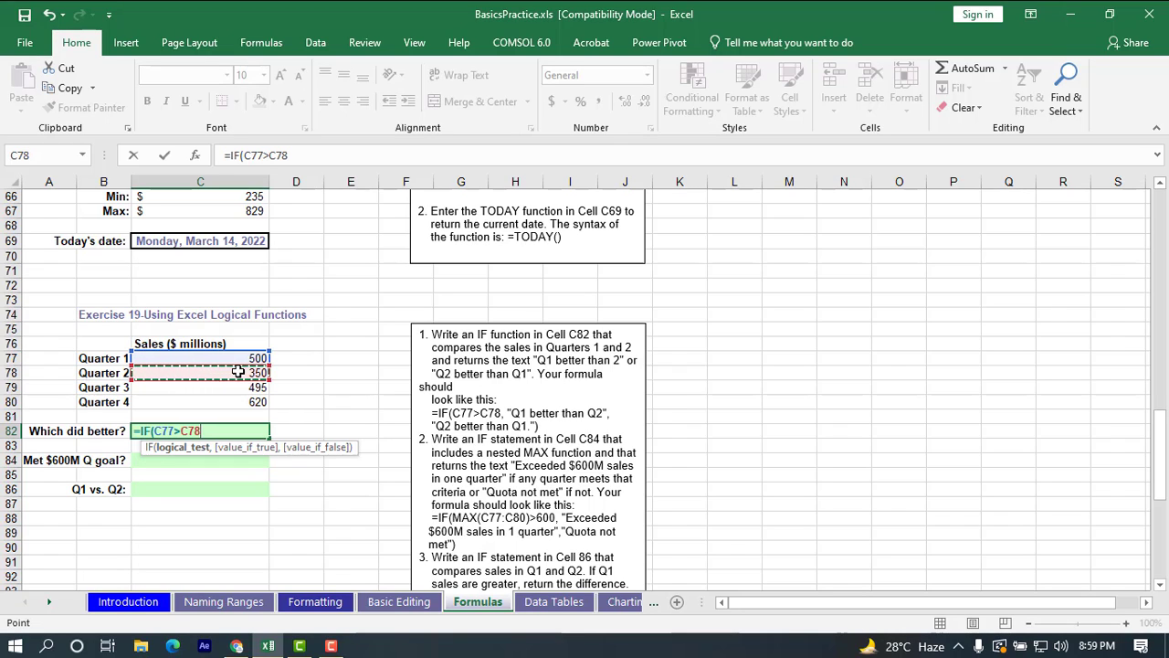
pyautogui.write(',')
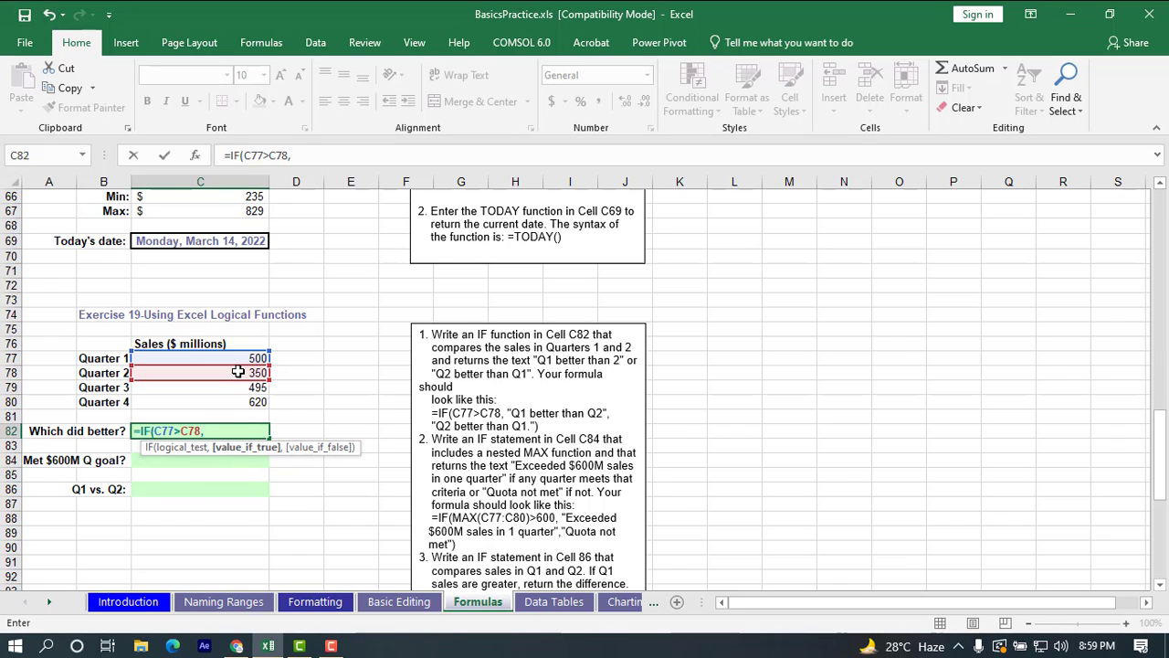
# Complete the IF formula in C82 with "True" as the value if true and "false" as the value if false.
pyautogui.write('"')
pyautogui.write('True".')
pyautogui.press('BackSpace')
pyautogui.write(',"fals')
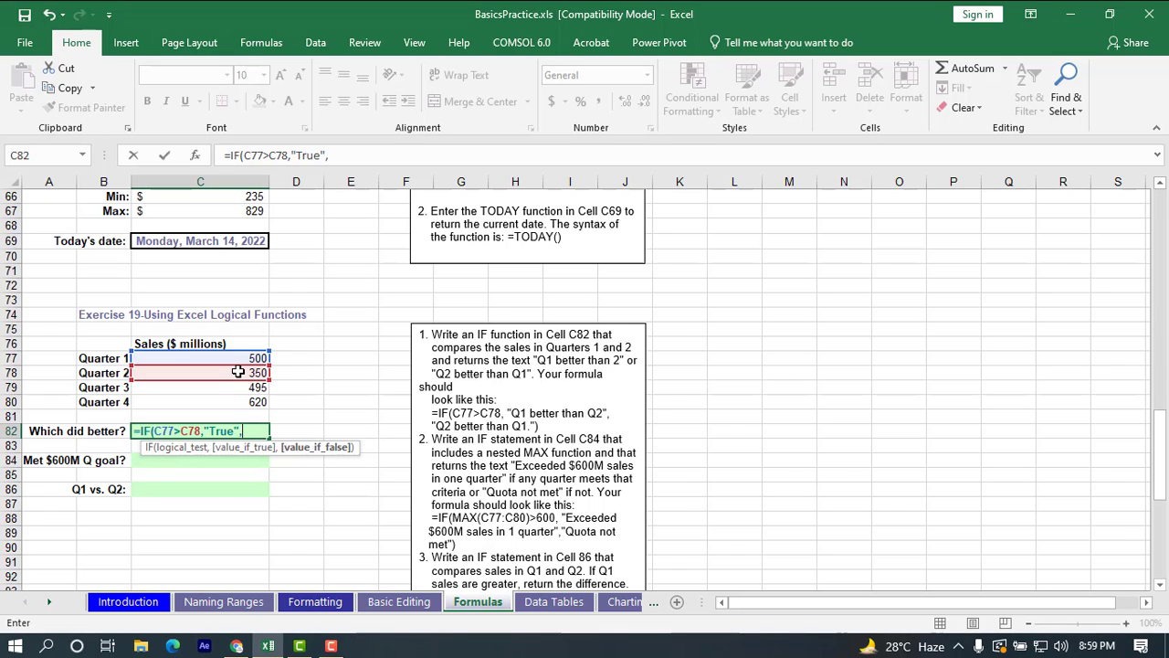
pyautogui.write('e')
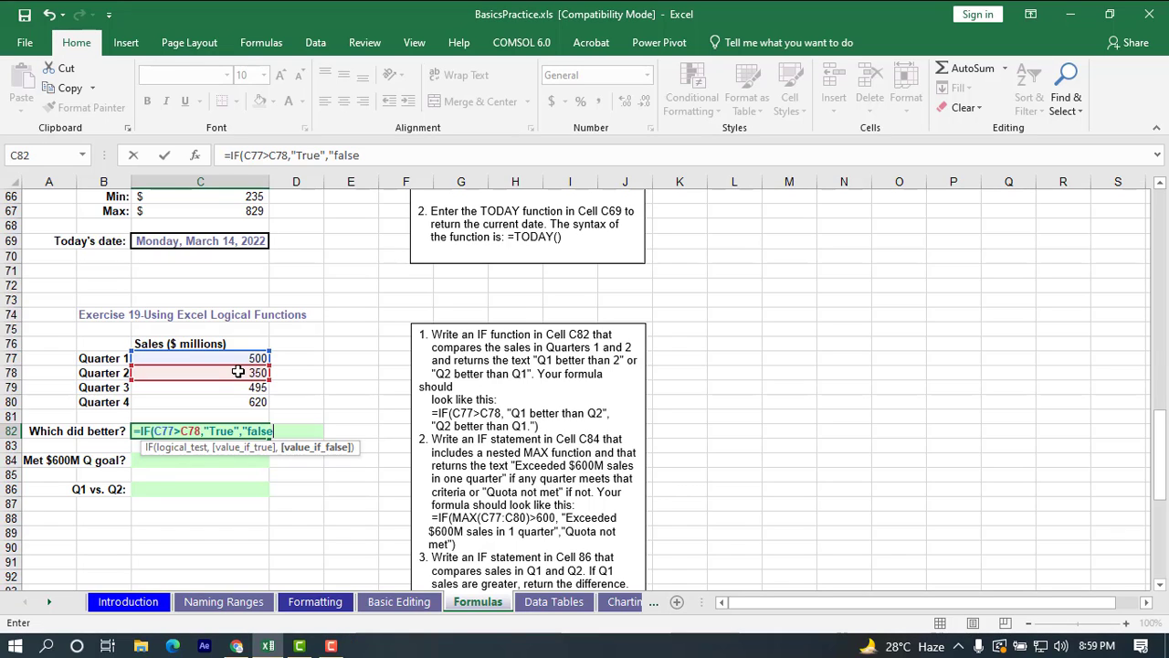
pyautogui.write('")')
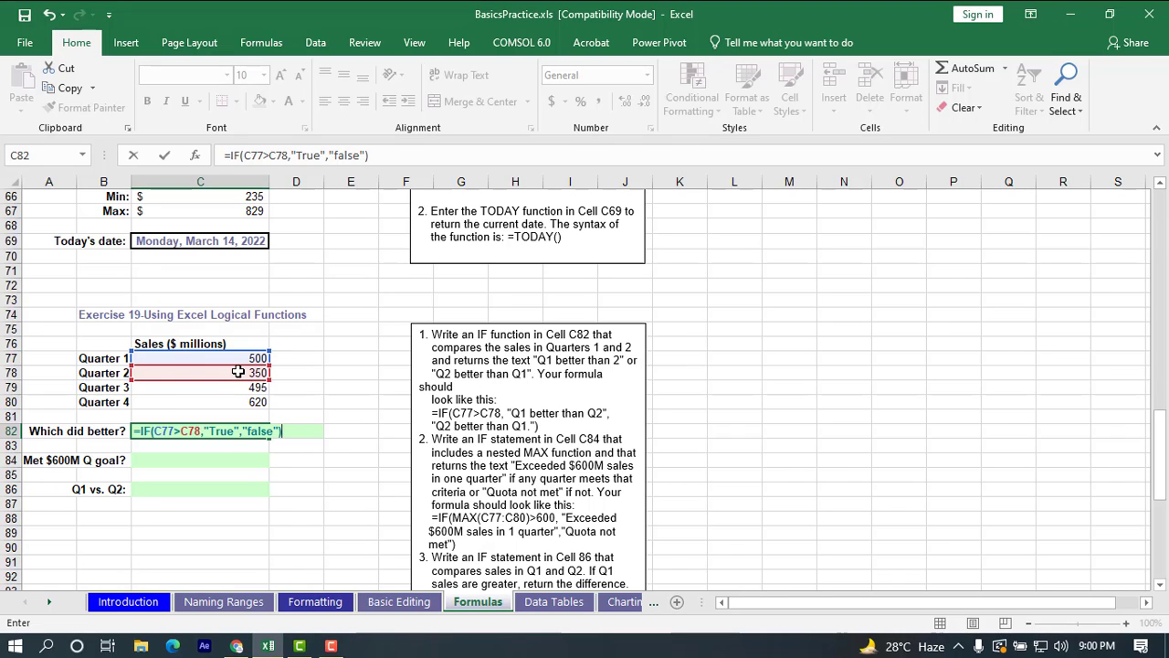
pyautogui.press('Return')
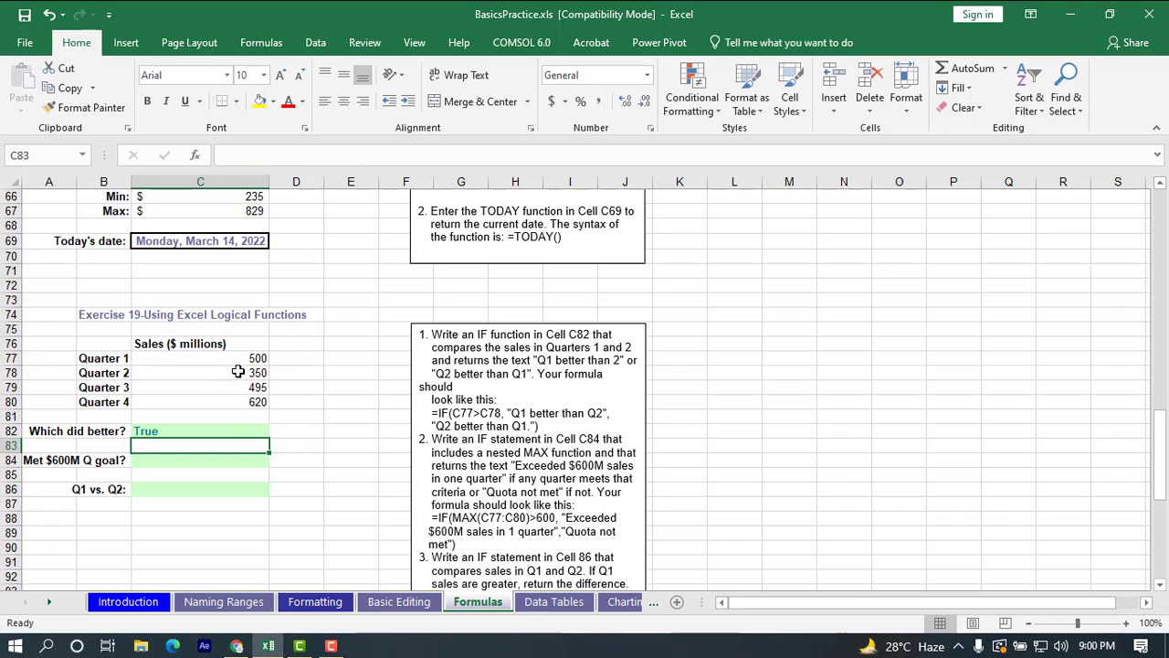
pyautogui.click(197, 429)
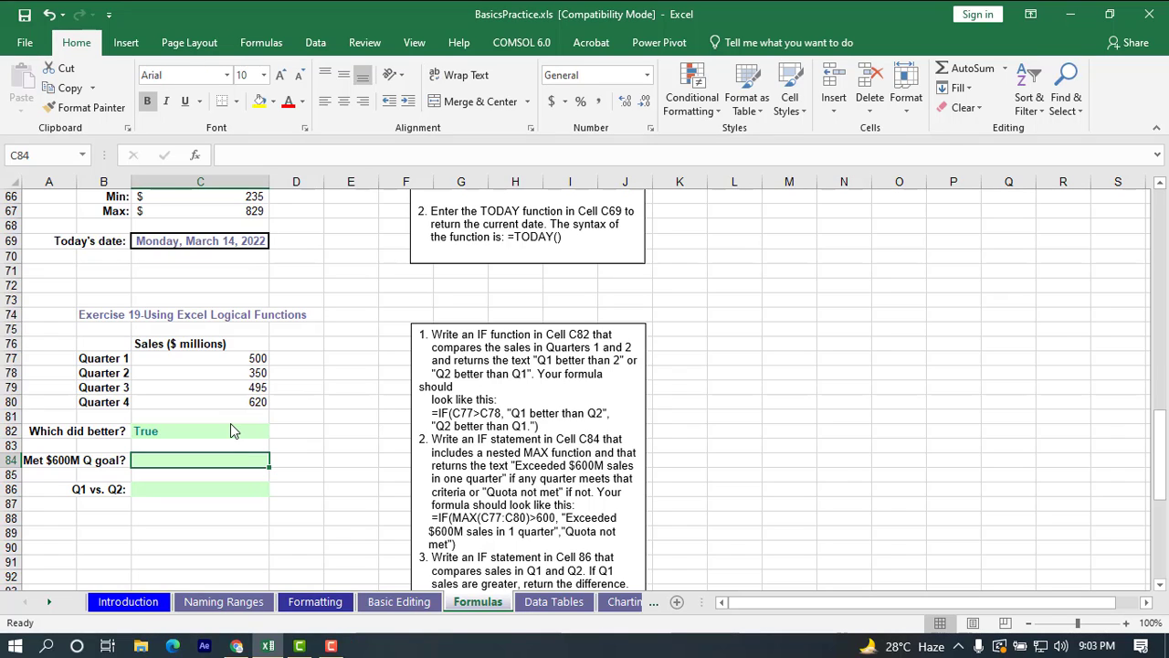
# Begin an IF formula in the "Met $600M Q goal?" cell C84 with the logical test MAX(C77:C80)>600.
pyautogui.write('=if')
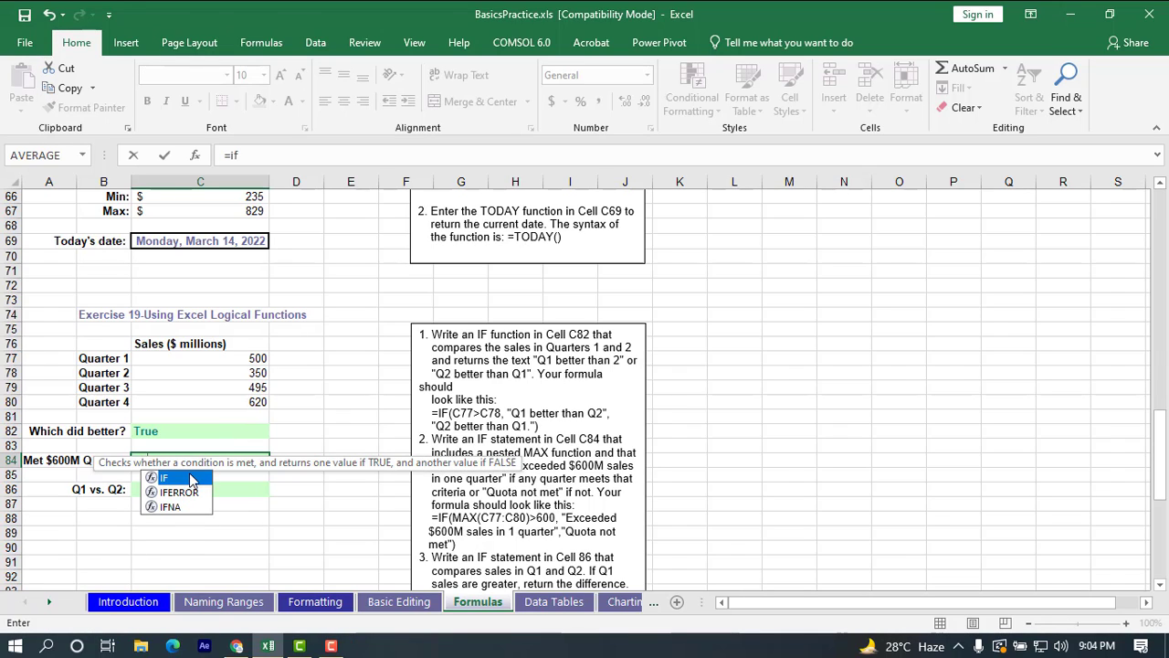
pyautogui.doubleClick(194, 475)
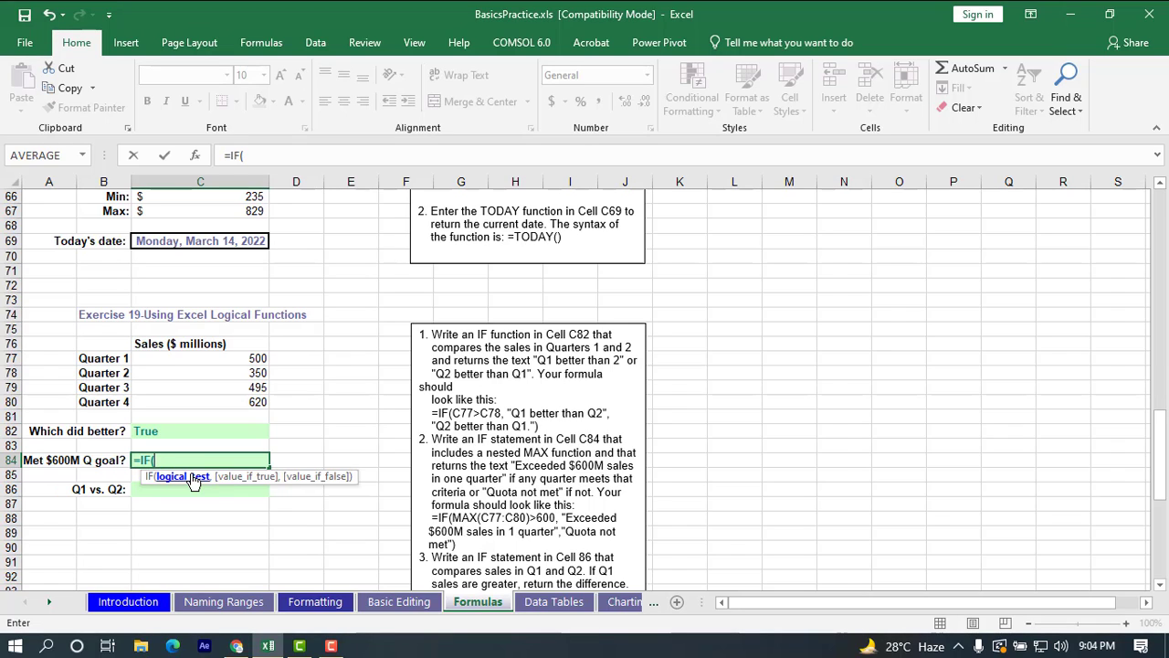
pyautogui.write('ma')
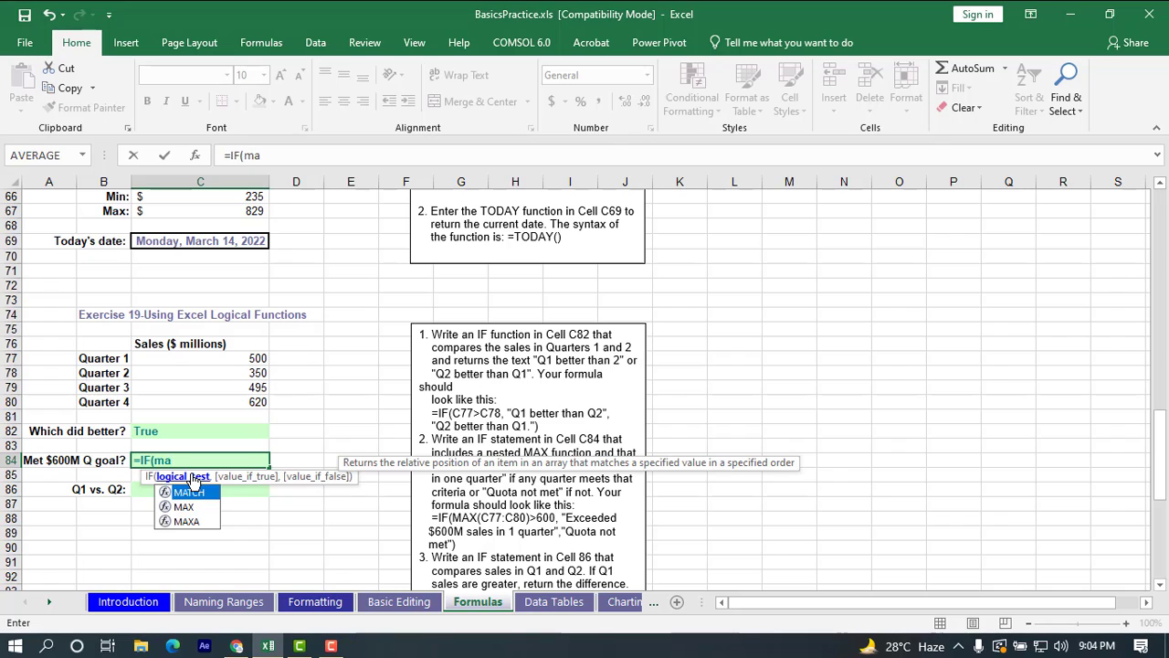
pyautogui.write('x')
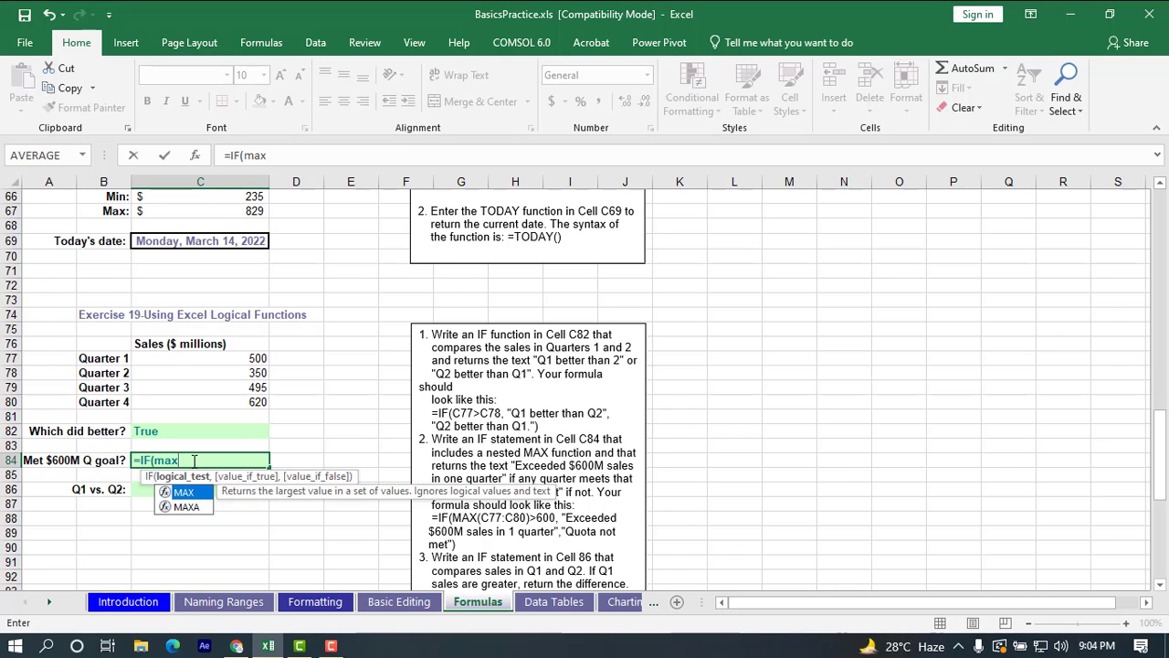
pyautogui.write('(')
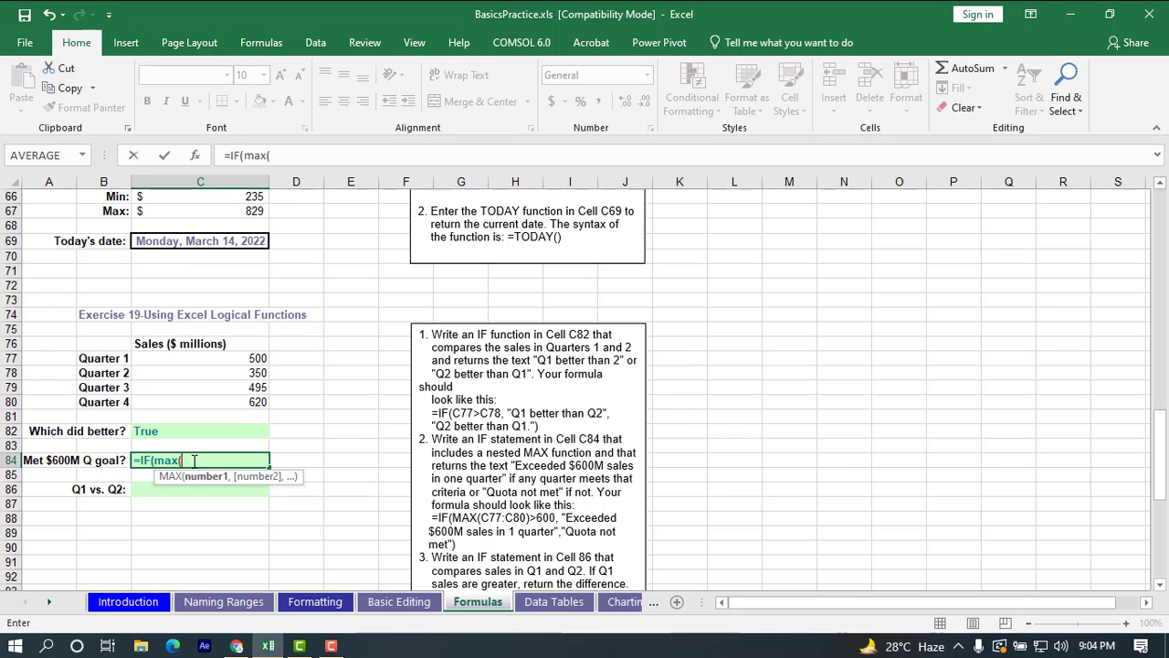
pyautogui.moveTo(245, 359); pyautogui.dragTo(242, 402)
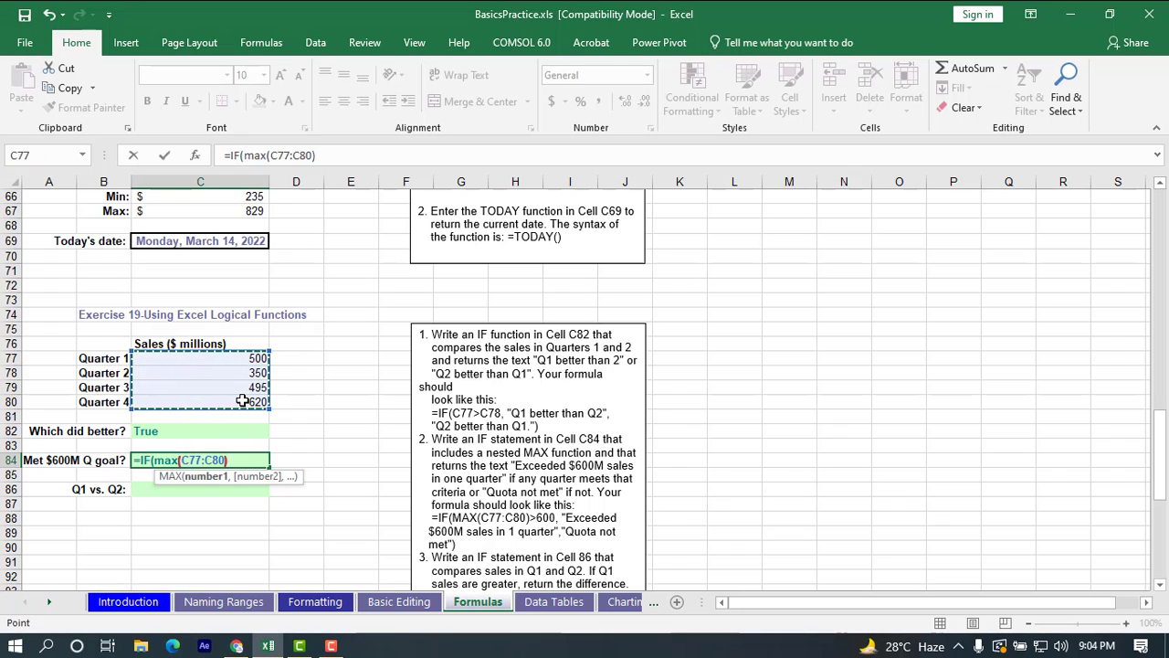
pyautogui.write(')')
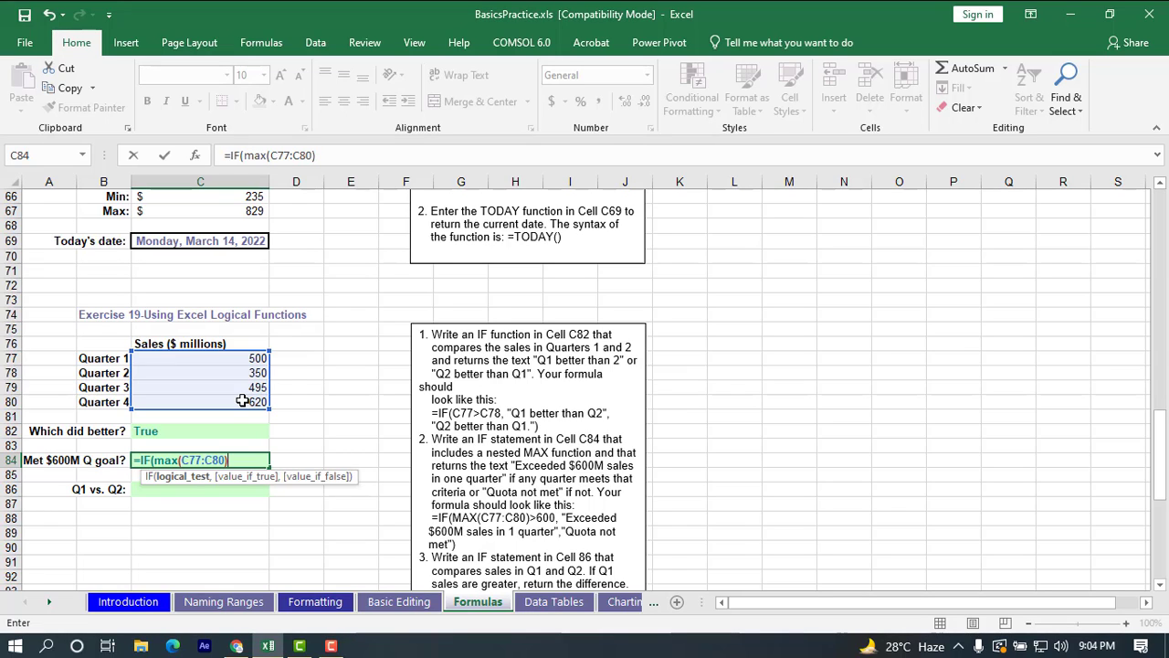
pyautogui.write('>')
pyautogui.write('600<')
pyautogui.press('BackSpace')
pyautogui.write(',')
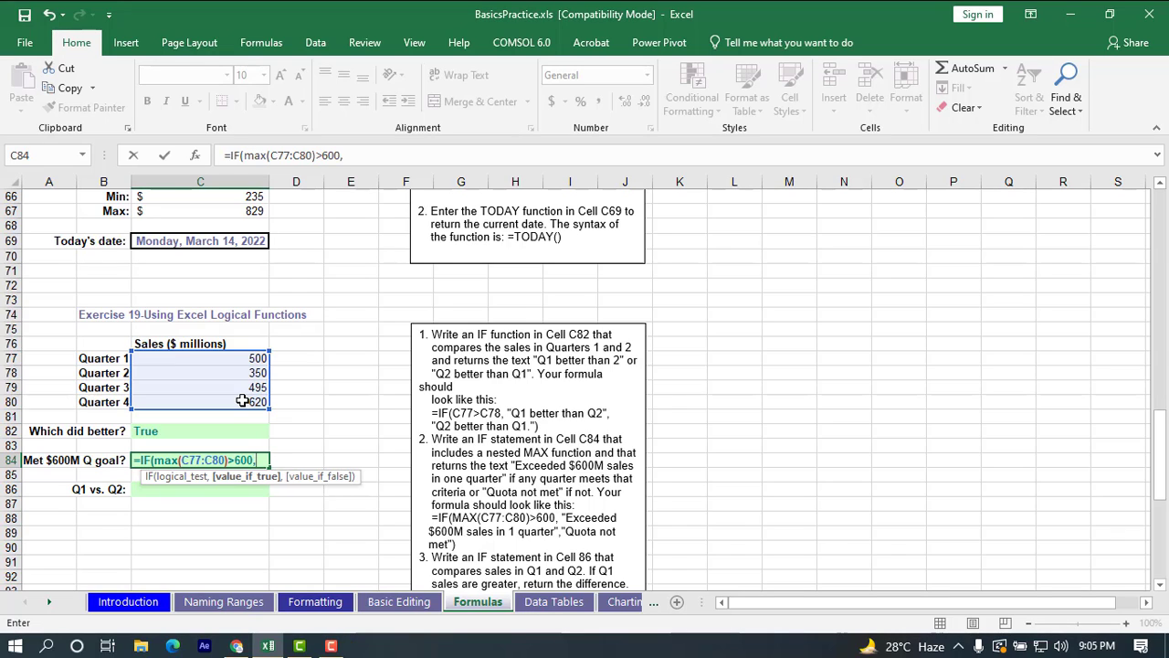
# Complete the IF formula in C84 with "Your Better Bussiness" if true and "Lose" if false, accepting the suggested correction.
pyautogui.write('"Your')
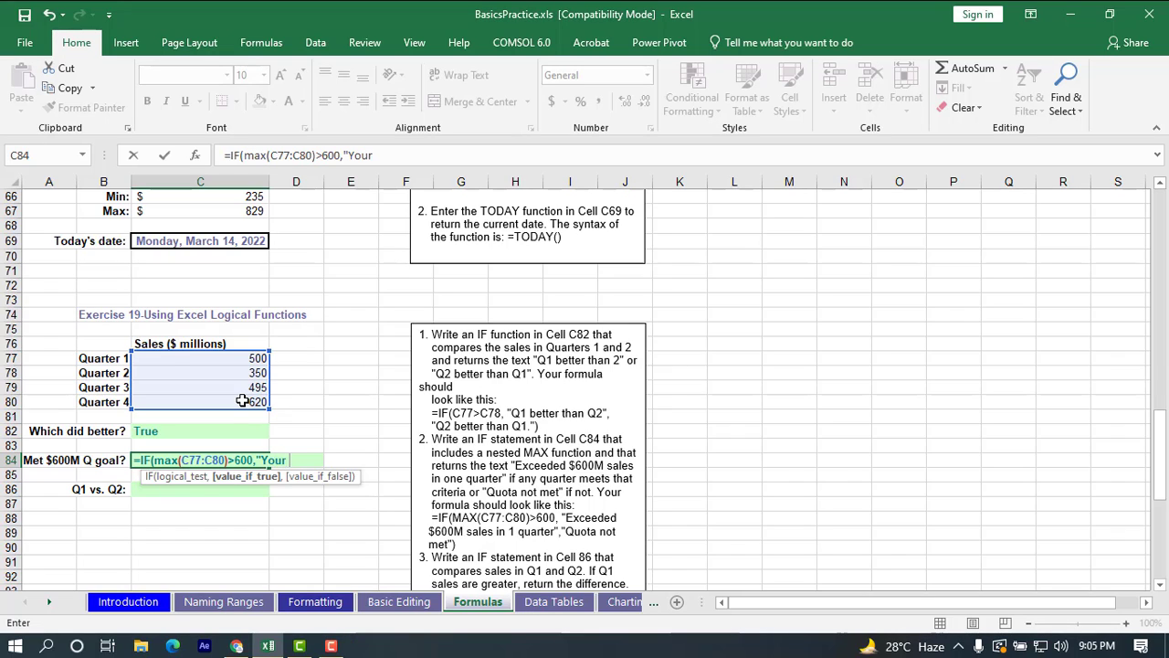
pyautogui.write(' Better Bu')
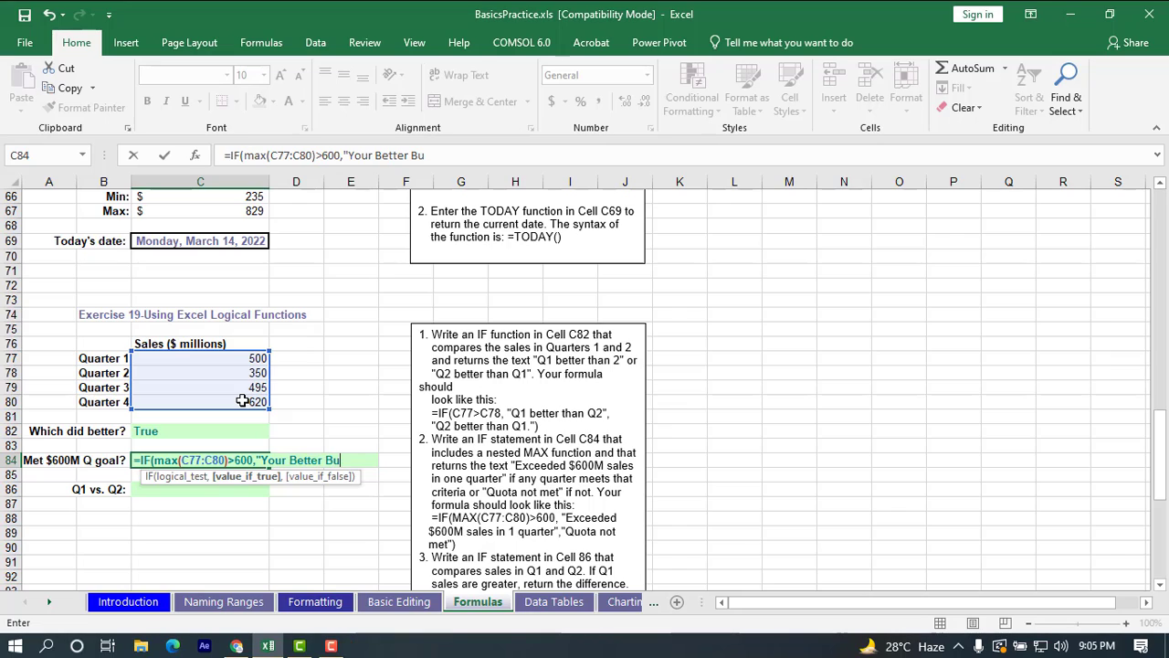
pyautogui.write('ssiness"')
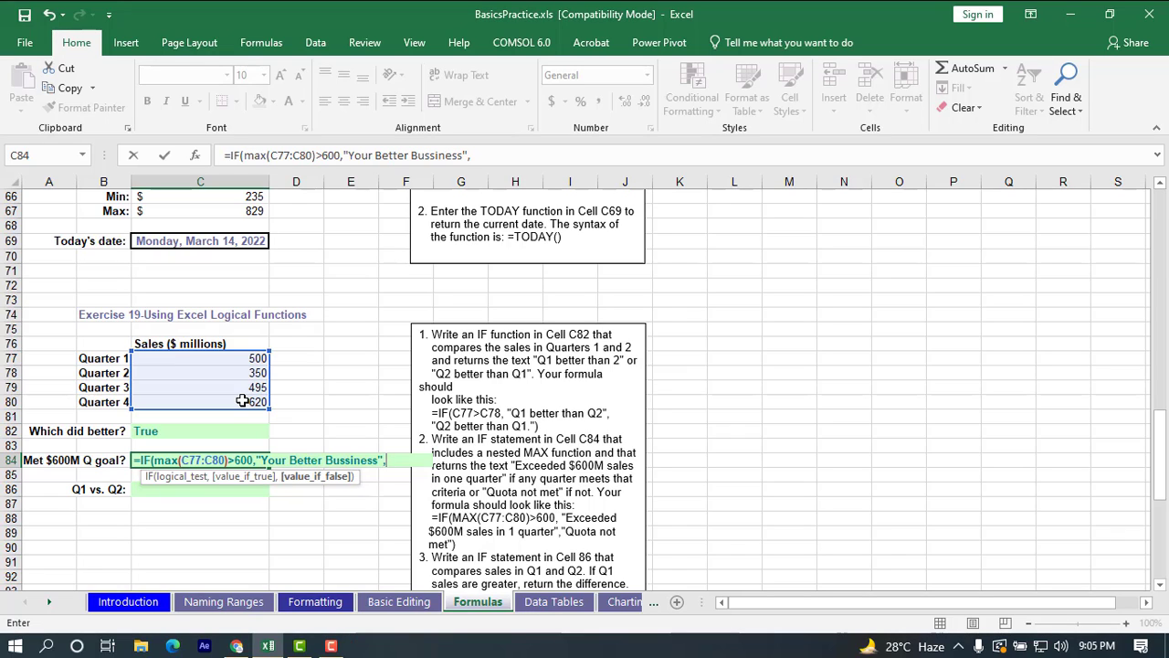
pyautogui.write(',"Lose"')
pyautogui.press('Return')
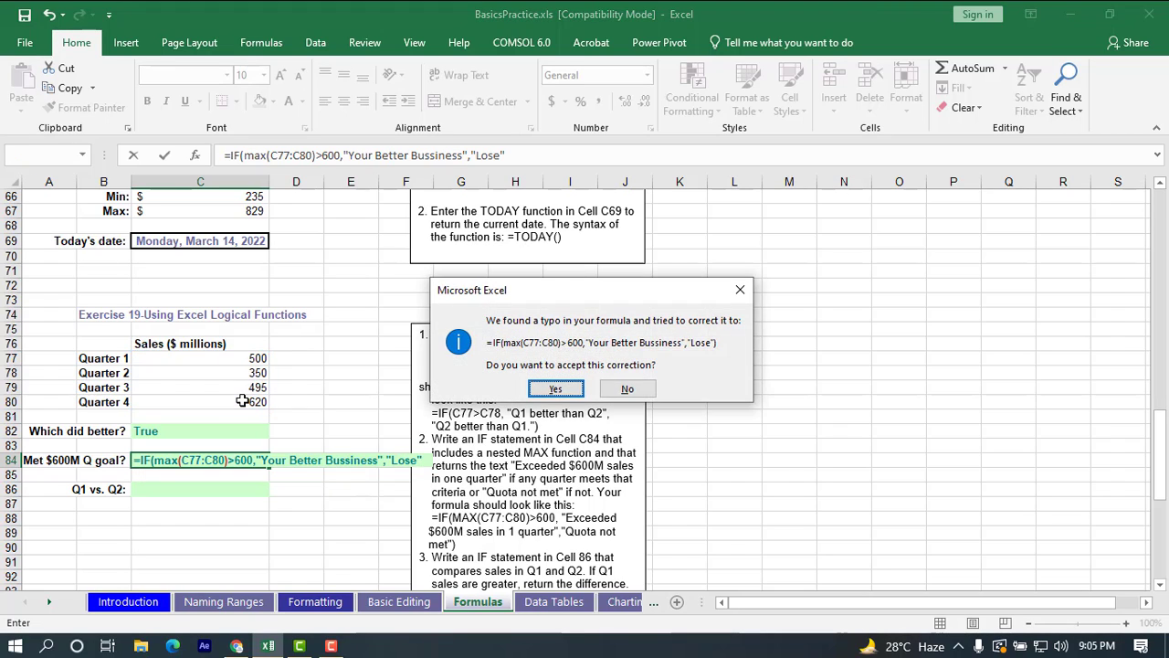
pyautogui.click(554, 393)
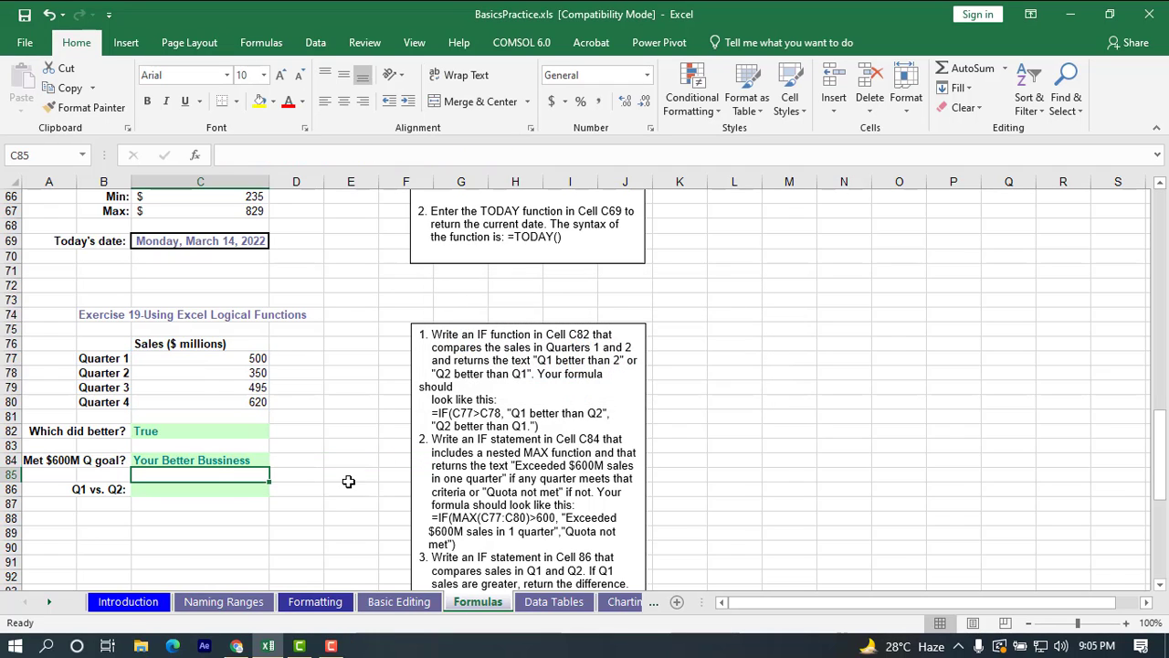
pyautogui.click(196, 462)
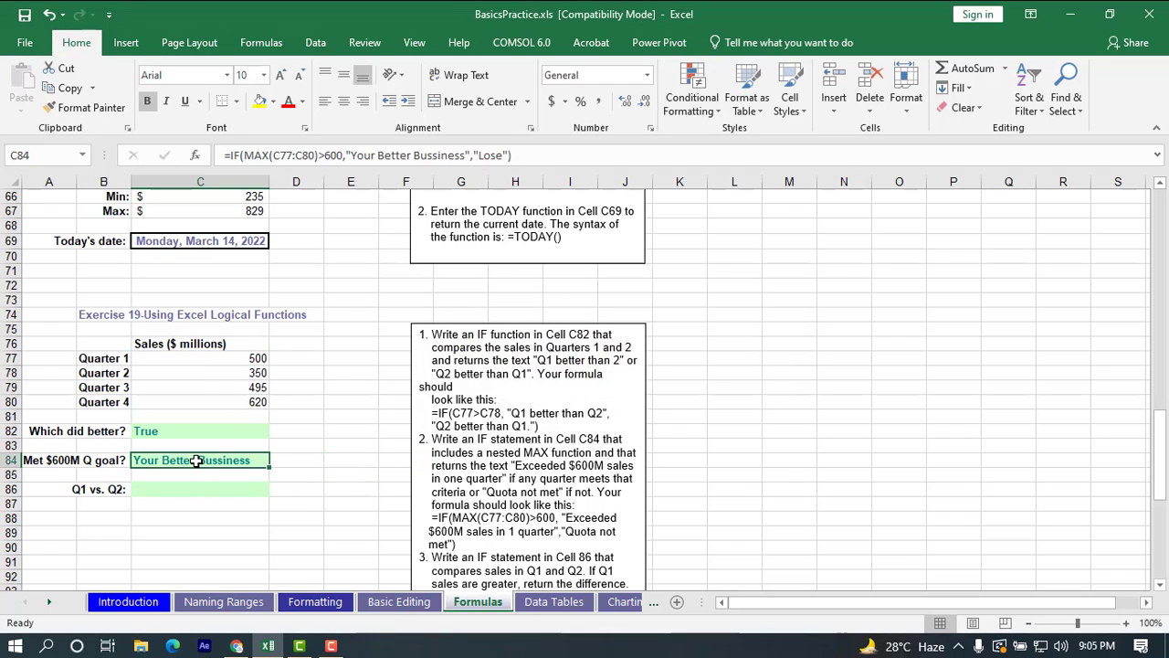
pyautogui.click(197, 489)
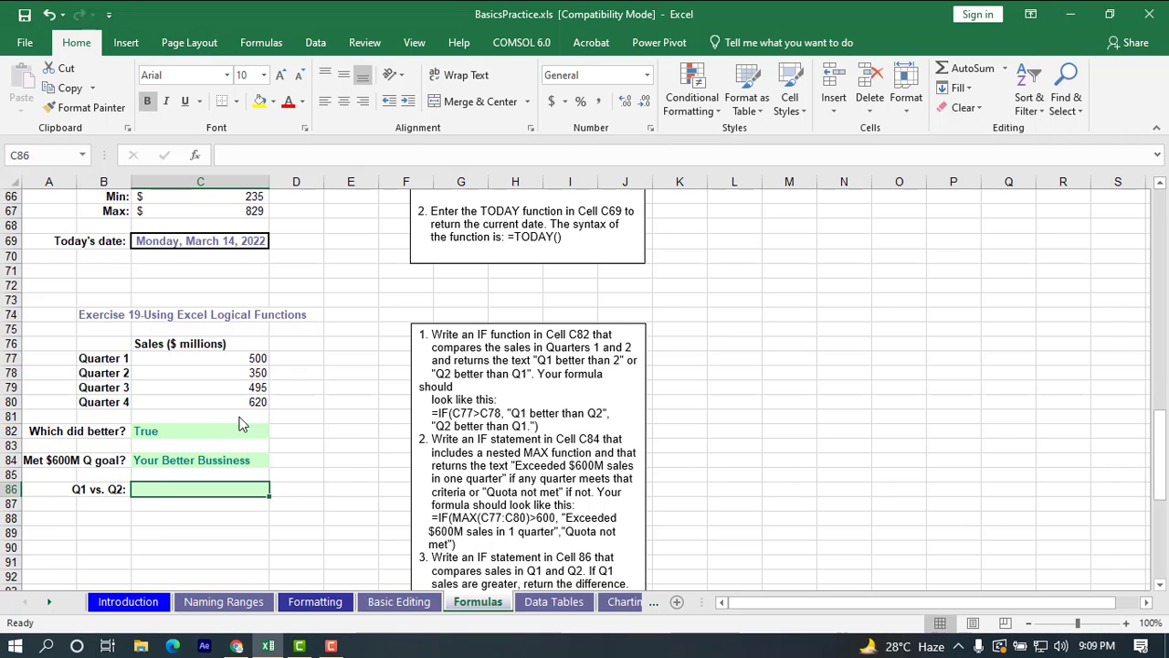
pyautogui.scroll(10, 413, 404)
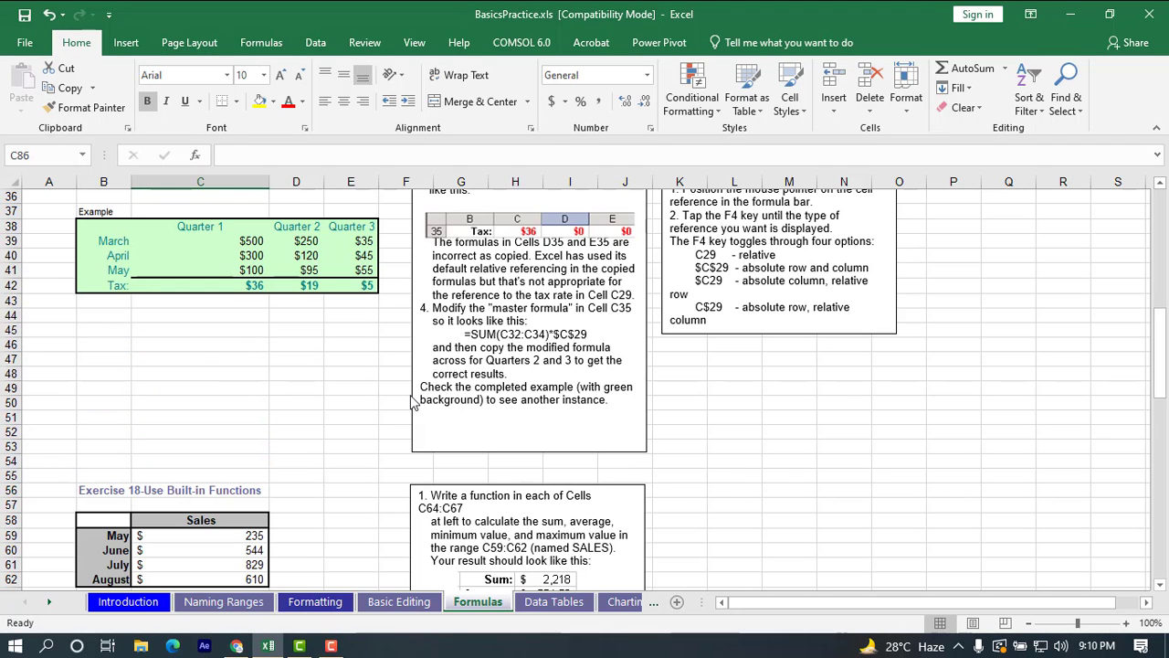